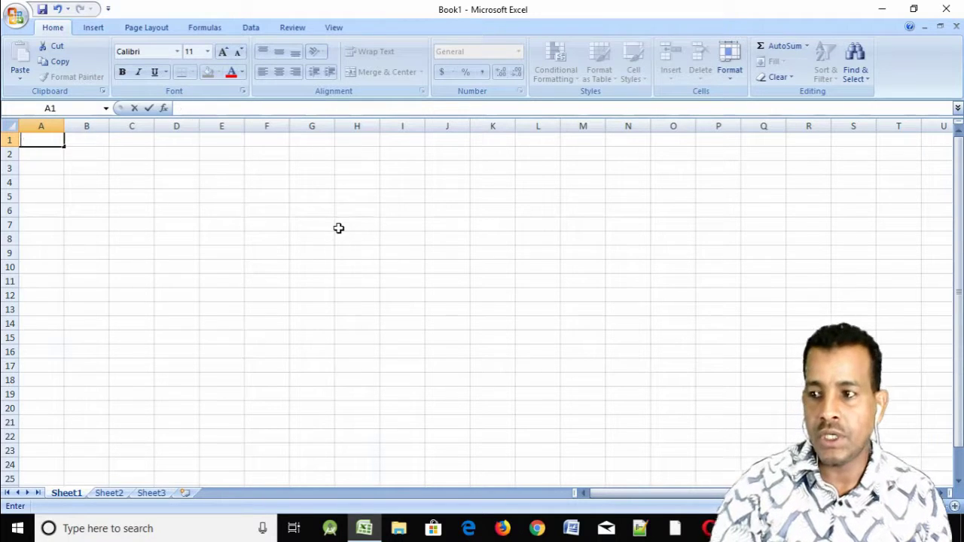
Step: Look over the Office menu and the Page Layout tab in the blank Book1, then show Recent Documents
{"action": "left_click", "coordinate": [14, 21]}
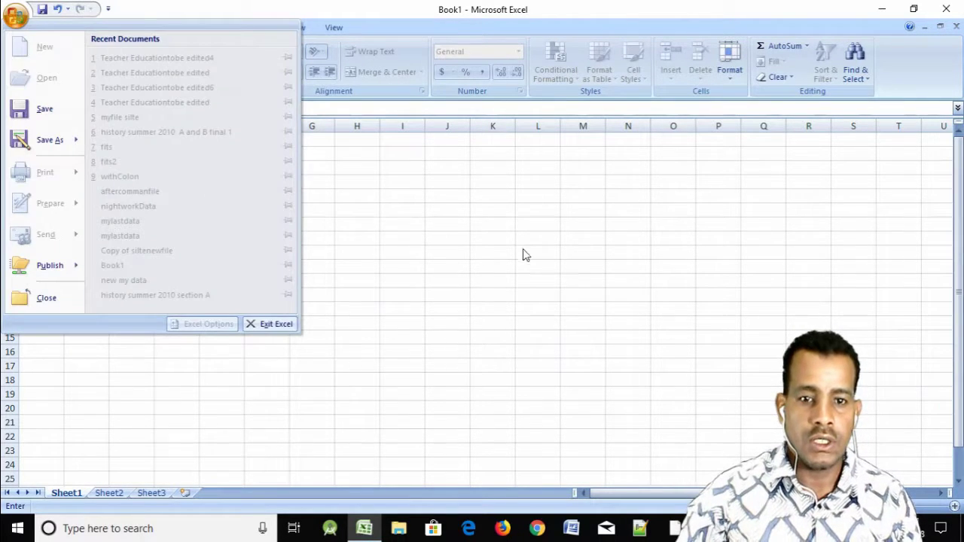
{"action": "left_click", "coordinate": [525, 254]}
{"action": "left_click", "coordinate": [247, 220]}
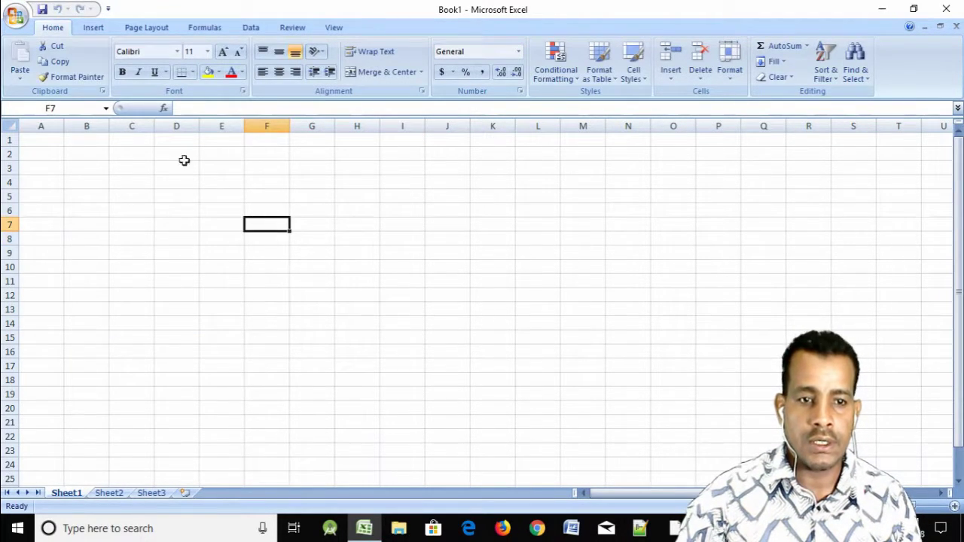
{"action": "left_click", "coordinate": [146, 27]}
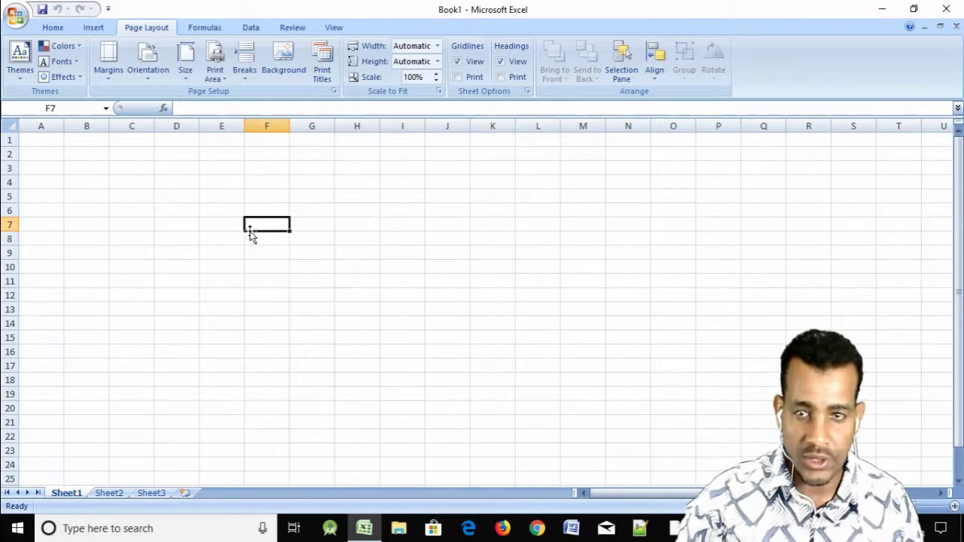
{"action": "left_click", "coordinate": [195, 226]}
{"action": "left_click", "coordinate": [16, 15]}
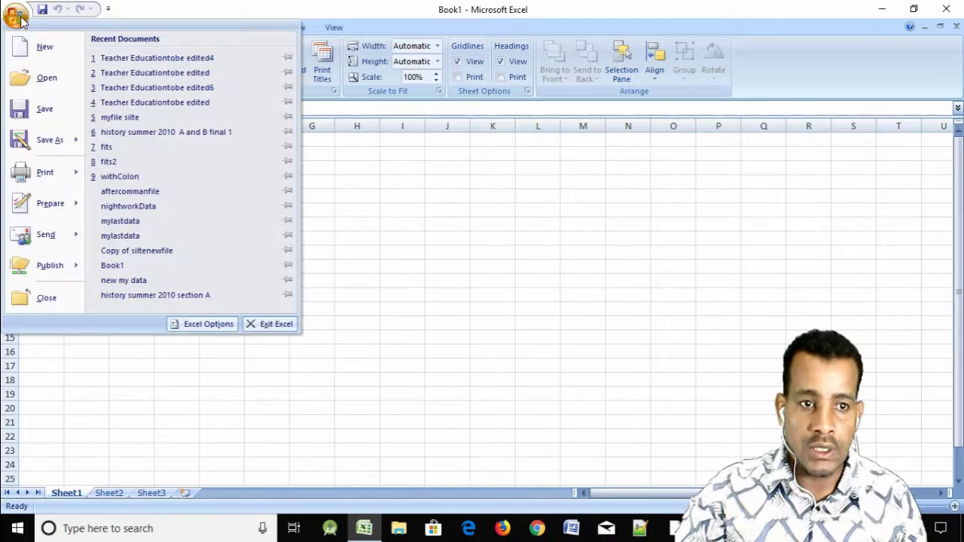
Step: Open the Teacher Educationtobe edited4 workbook from Recent Documents
{"action": "left_click", "coordinate": [145, 59]}
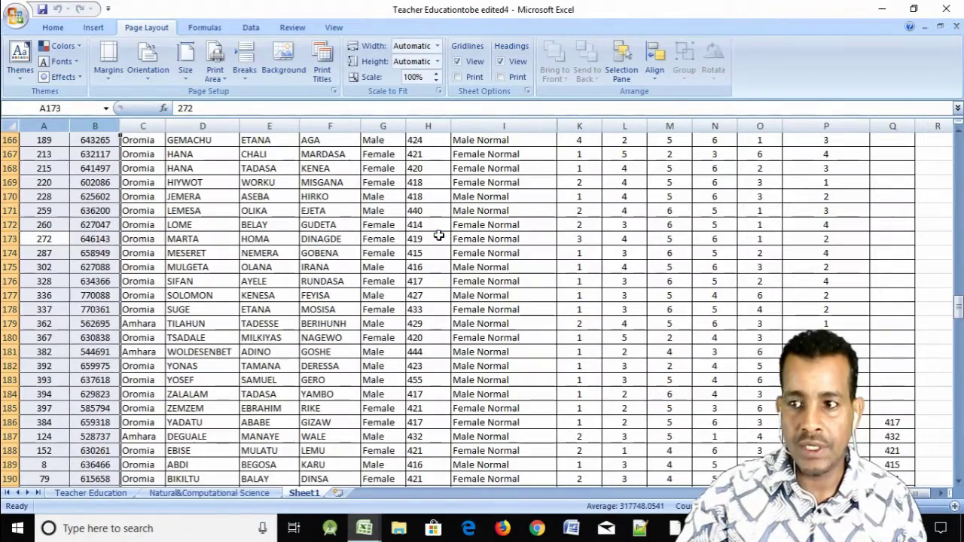
{"action": "scroll", "coordinate": [217, 340], "scroll_direction": "up", "scroll_amount": 5}
{"action": "scroll", "coordinate": [217, 340], "scroll_direction": "up", "scroll_amount": 3}
{"action": "scroll", "coordinate": [217, 339], "scroll_direction": "up", "scroll_amount": 5}
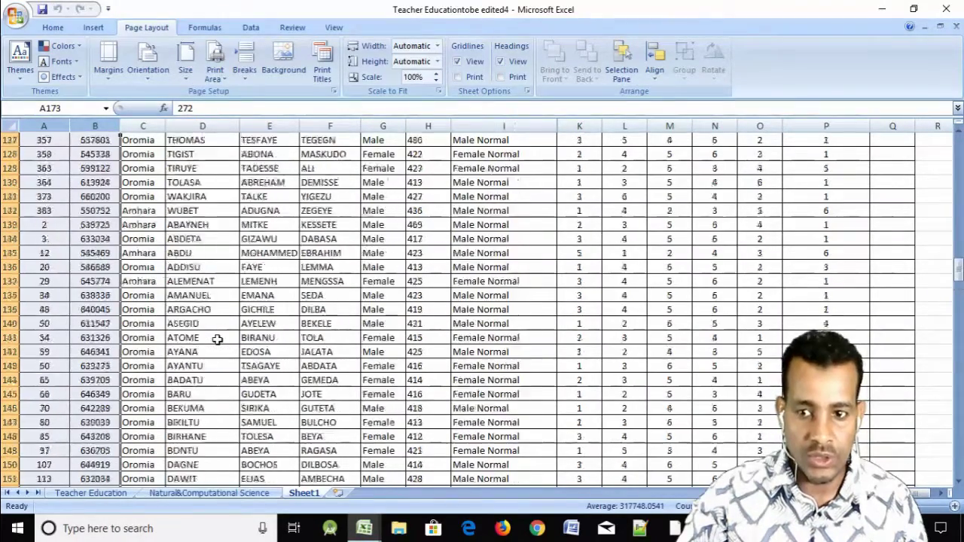
{"action": "scroll", "coordinate": [217, 340], "scroll_direction": "up", "scroll_amount": 7}
{"action": "scroll", "coordinate": [217, 339], "scroll_direction": "up", "scroll_amount": 10}
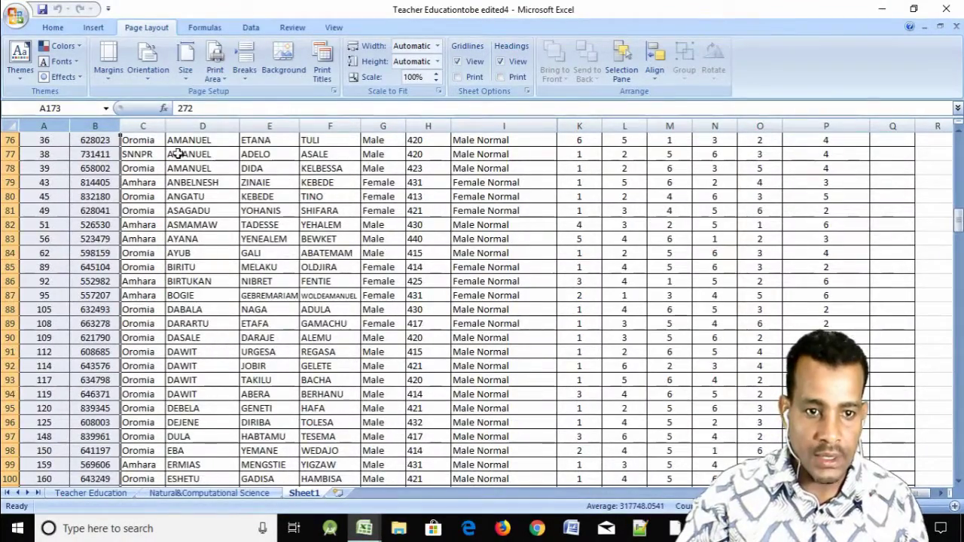
Step: Hide columns D and E on Sheet1
{"action": "left_click_drag", "start_coordinate": [197, 123], "coordinate": [248, 123]}
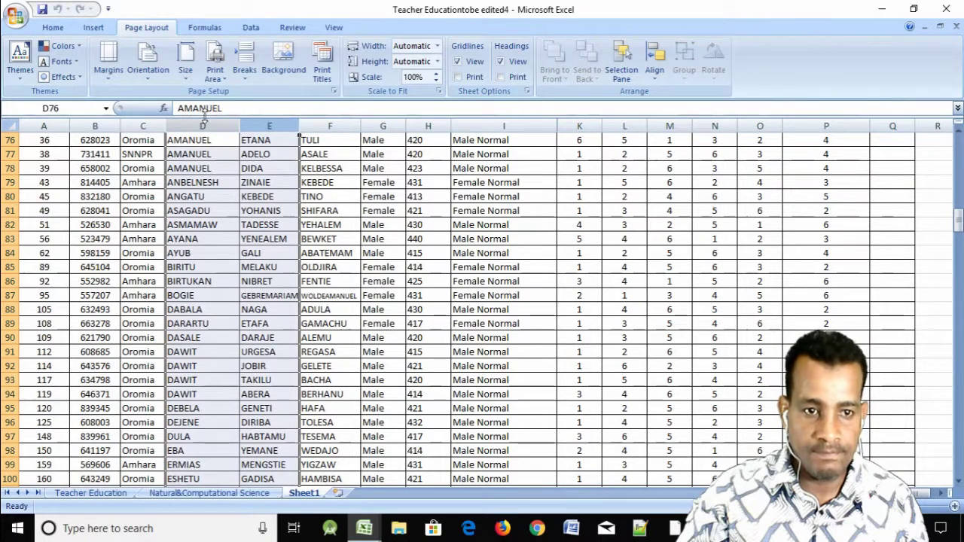
{"action": "right_click", "coordinate": [245, 125]}
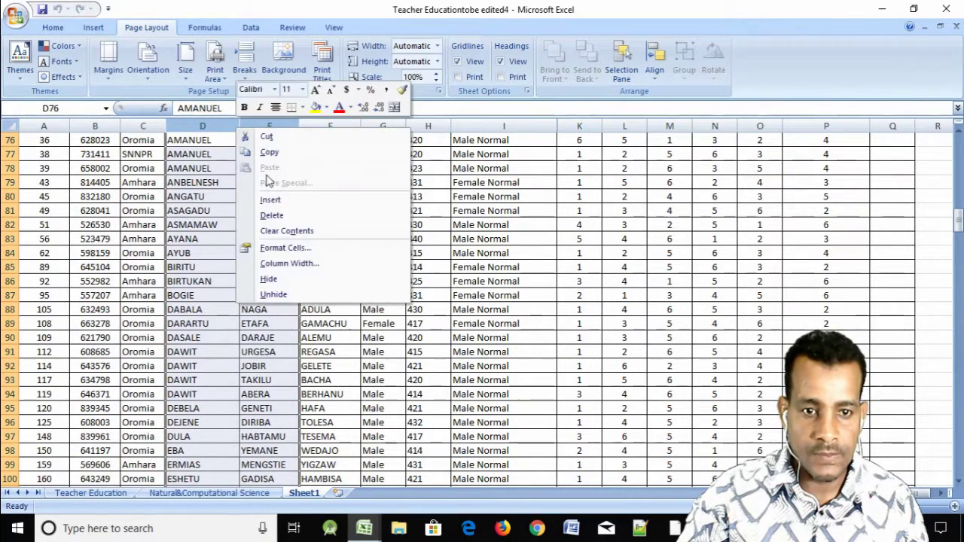
{"action": "left_click", "coordinate": [280, 277]}
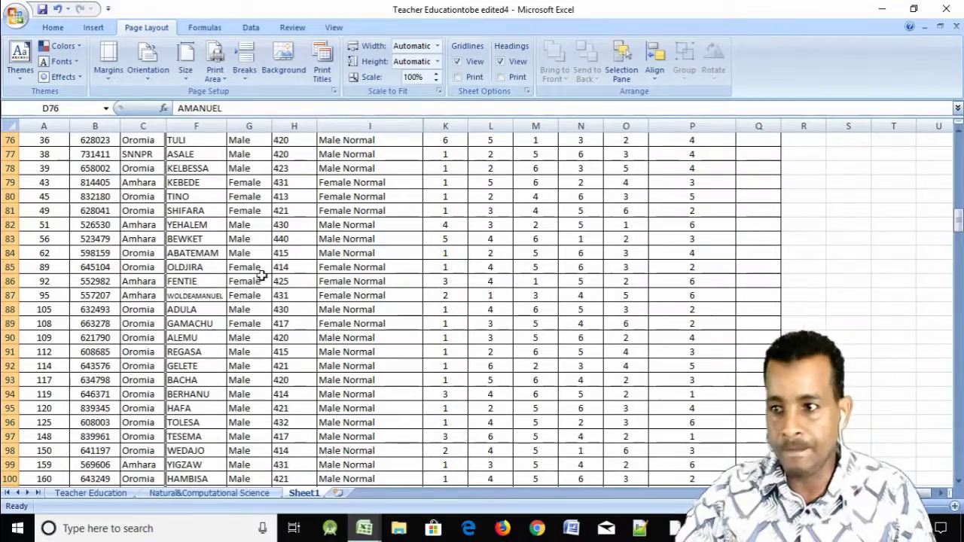
{"action": "scroll", "coordinate": [279, 281], "scroll_direction": "up", "scroll_amount": 2}
{"action": "scroll", "coordinate": [271, 280], "scroll_direction": "up", "scroll_amount": 8}
{"action": "scroll", "coordinate": [264, 279], "scroll_direction": "up", "scroll_amount": 5}
{"action": "scroll", "coordinate": [264, 278], "scroll_direction": "up", "scroll_amount": 3}
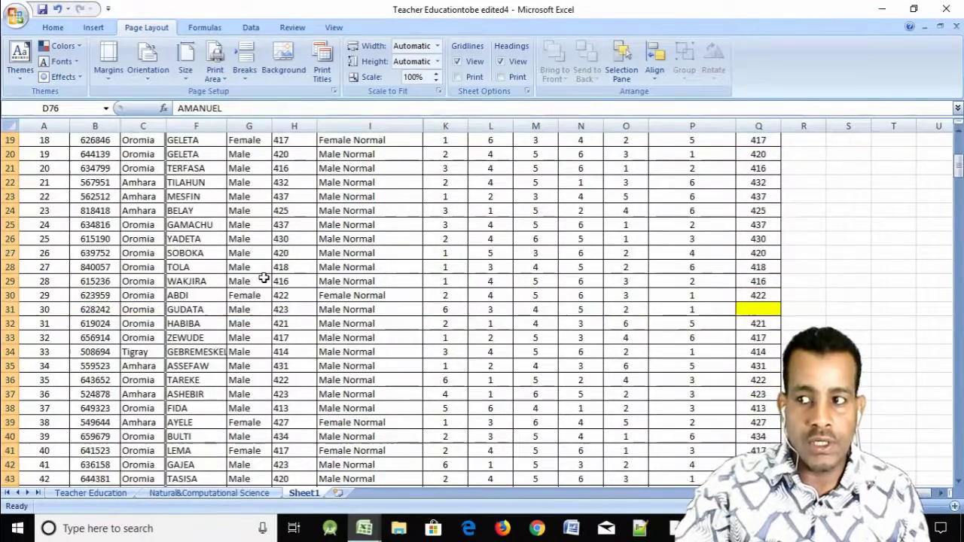
{"action": "scroll", "coordinate": [263, 278], "scroll_direction": "up", "scroll_amount": 6}
{"action": "scroll", "coordinate": [263, 278], "scroll_direction": "up", "scroll_amount": 2}
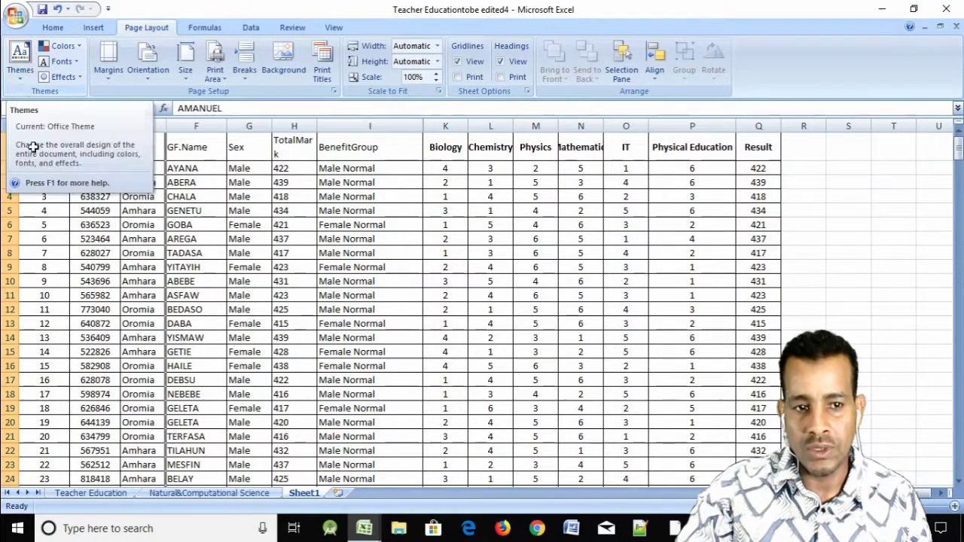
Step: Apply a built-in theme from the Themes gallery to the whole sheet, then select H5
{"action": "left_click", "coordinate": [6, 126]}
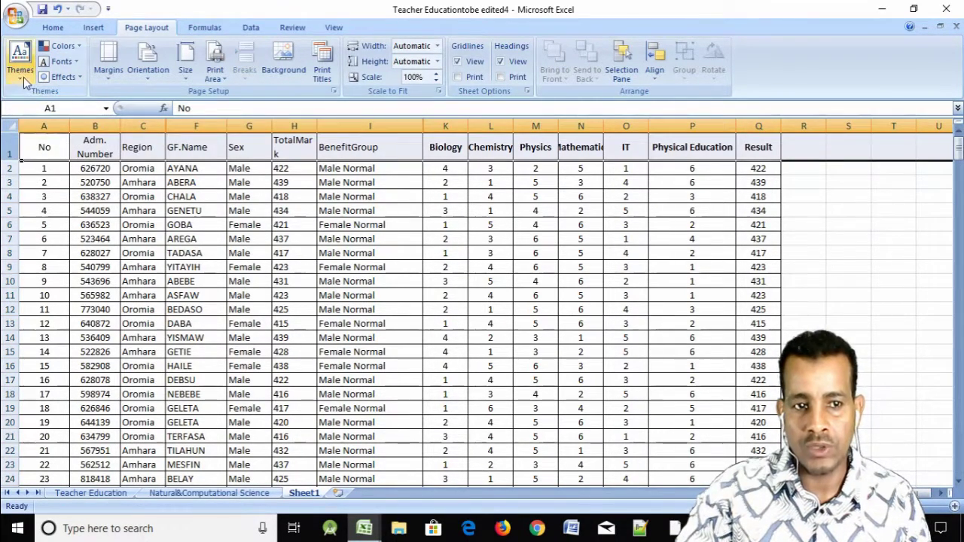
{"action": "left_click", "coordinate": [23, 77]}
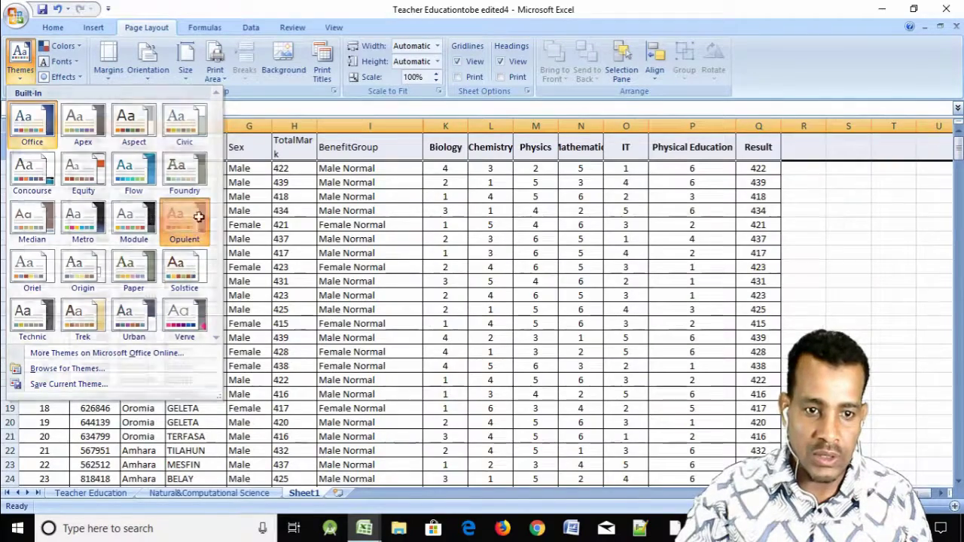
{"action": "left_click", "coordinate": [198, 217]}
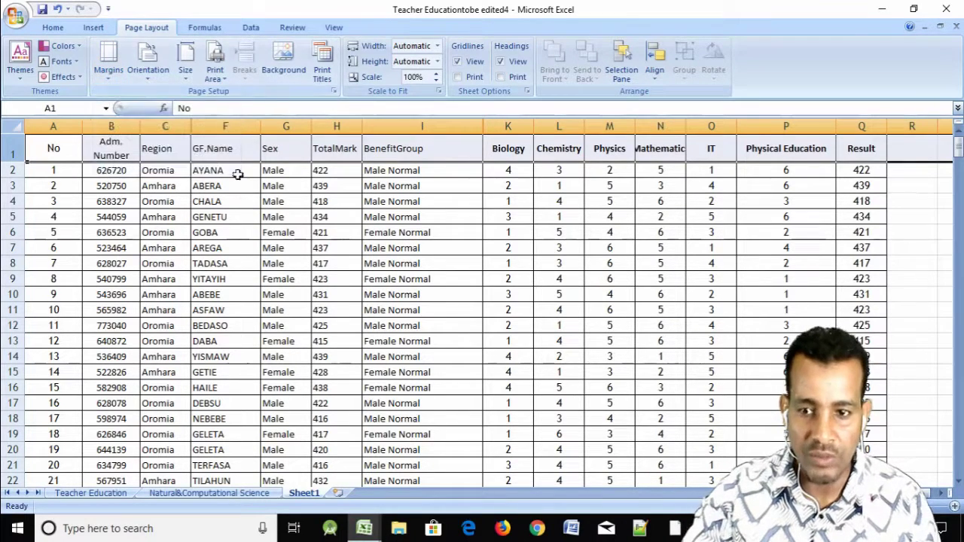
{"action": "left_click", "coordinate": [344, 223]}
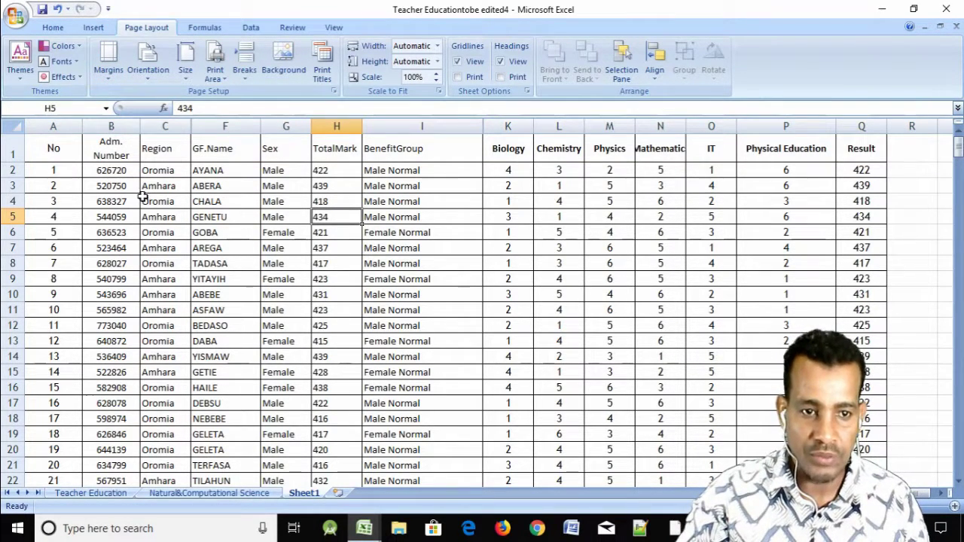
{"action": "left_click", "coordinate": [16, 15]}
{"action": "mouse_move", "coordinate": [45, 172]}
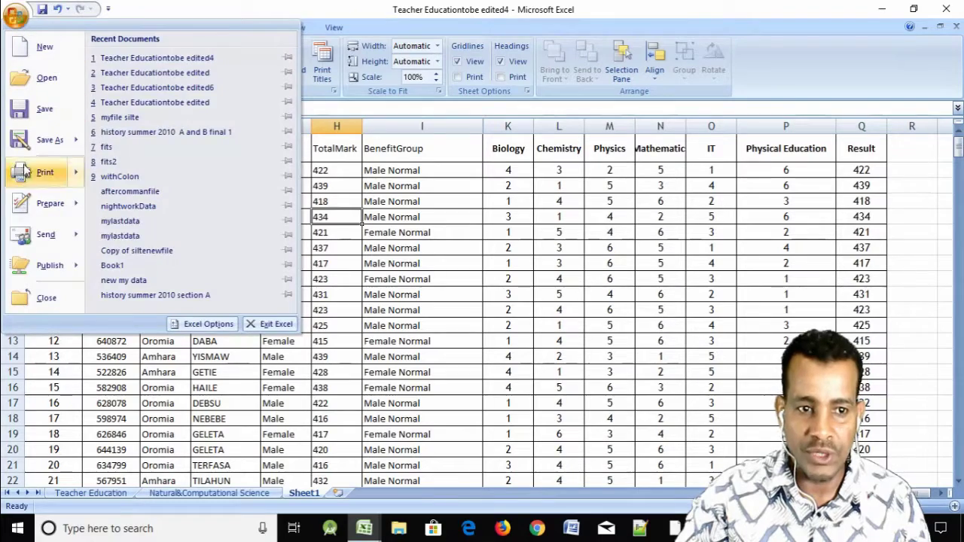
{"action": "key", "text": "Escape"}
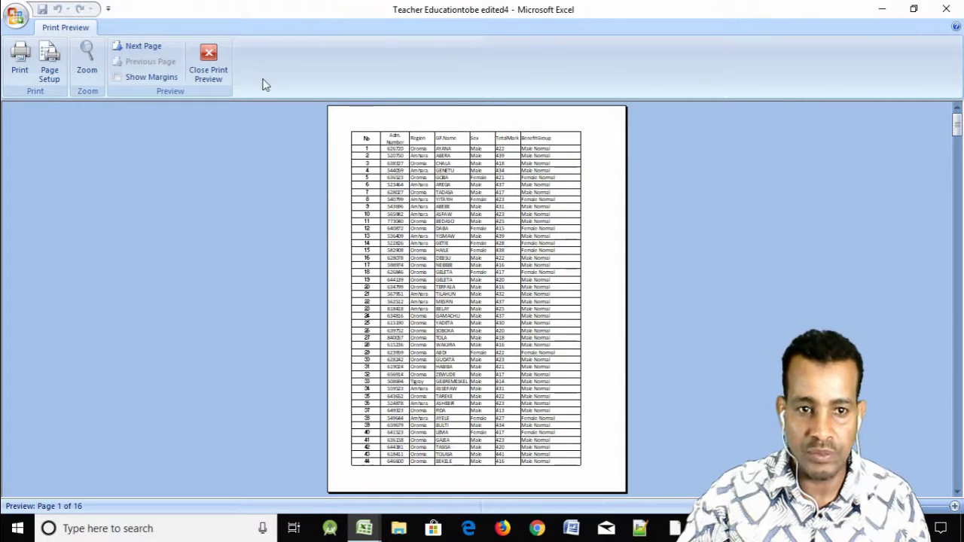
{"action": "left_click", "coordinate": [209, 67]}
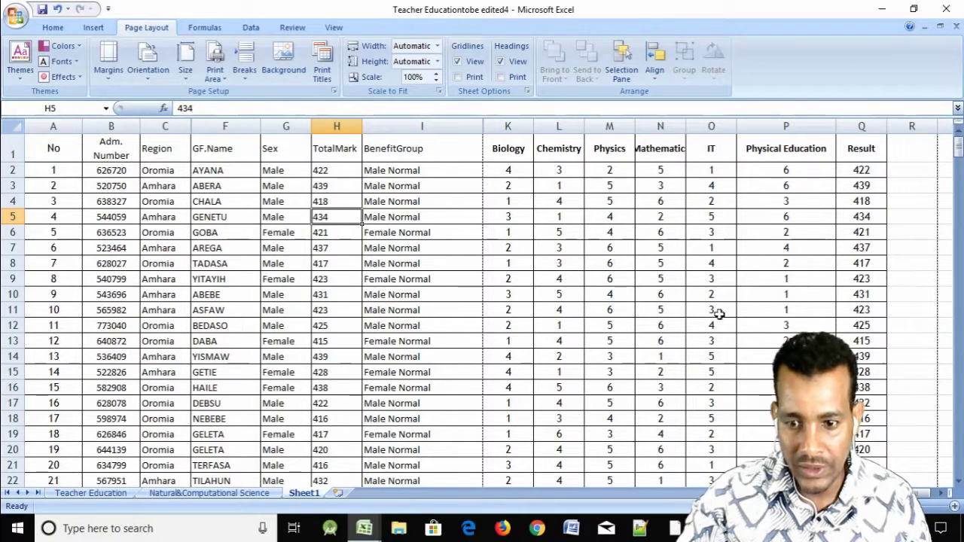
{"action": "left_click", "coordinate": [402, 152]}
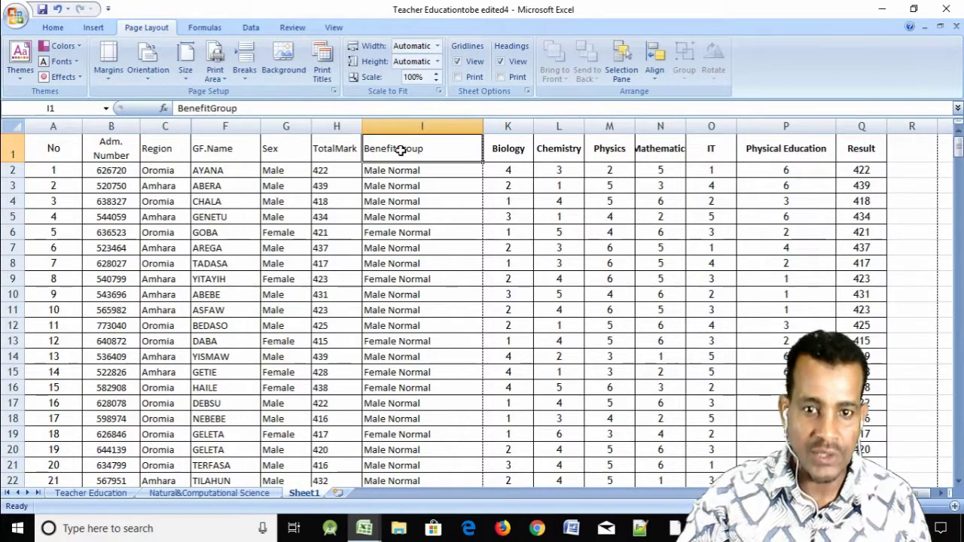
{"action": "left_click", "coordinate": [476, 226]}
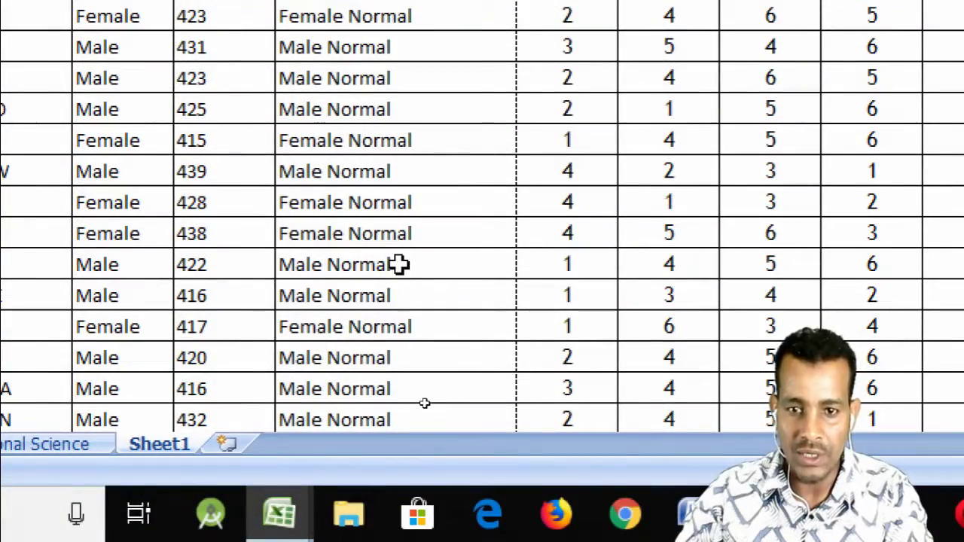
{"action": "left_click", "coordinate": [407, 245]}
{"action": "scroll", "coordinate": [429, 288], "scroll_direction": "down", "scroll_amount": 3}
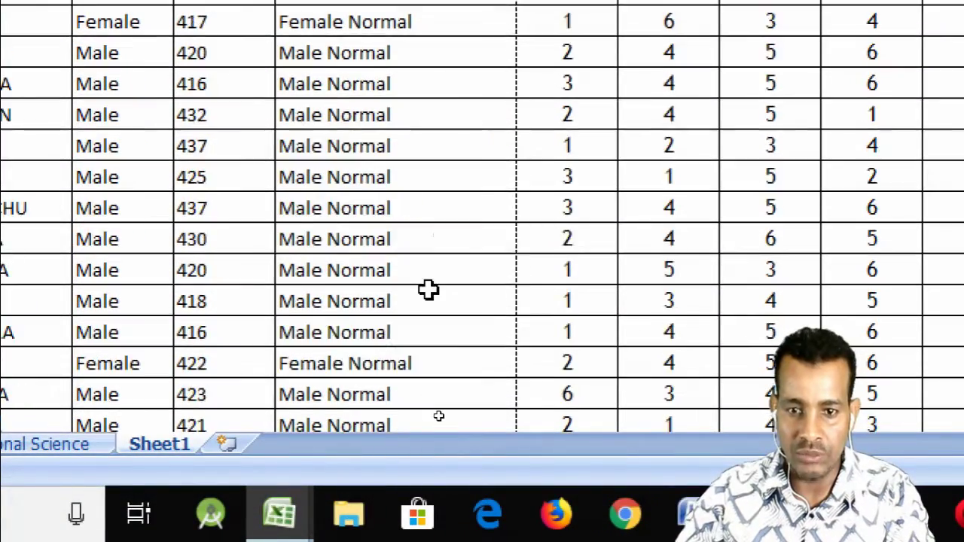
{"action": "scroll", "coordinate": [429, 288], "scroll_direction": "down", "scroll_amount": 1}
{"action": "scroll", "coordinate": [429, 288], "scroll_direction": "down", "scroll_amount": 2}
{"action": "scroll", "coordinate": [428, 289], "scroll_direction": "down", "scroll_amount": 5}
{"action": "scroll", "coordinate": [428, 289], "scroll_direction": "down", "scroll_amount": 2}
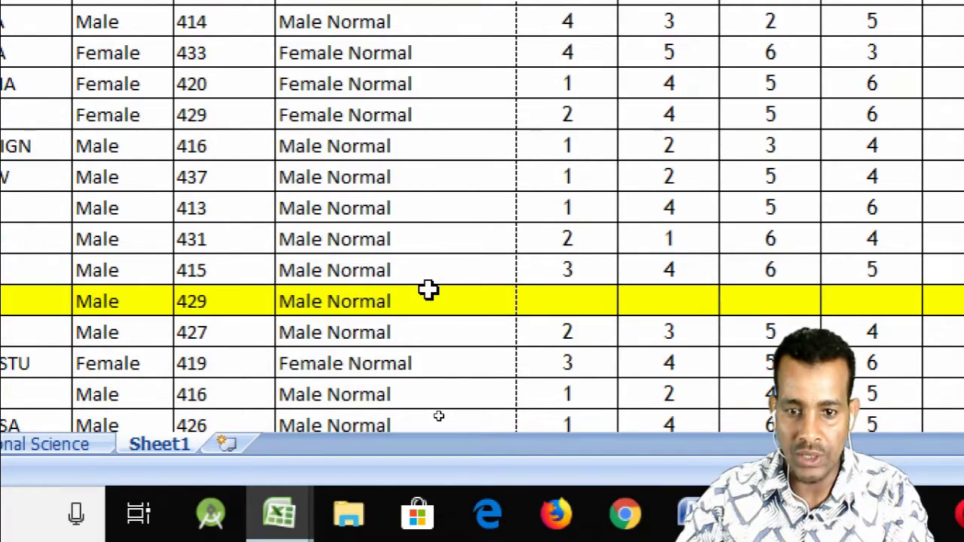
{"action": "scroll", "coordinate": [428, 289], "scroll_direction": "down", "scroll_amount": 3}
{"action": "scroll", "coordinate": [428, 290], "scroll_direction": "down", "scroll_amount": 2}
{"action": "scroll", "coordinate": [429, 292], "scroll_direction": "down", "scroll_amount": 3}
{"action": "scroll", "coordinate": [429, 291], "scroll_direction": "down", "scroll_amount": 3}
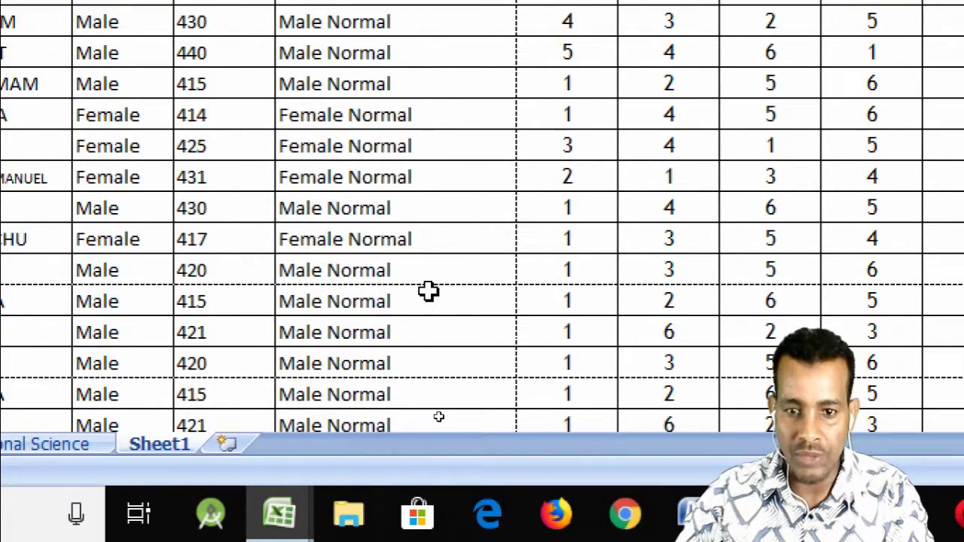
{"action": "scroll", "coordinate": [429, 291], "scroll_direction": "down", "scroll_amount": 2}
{"action": "scroll", "coordinate": [429, 291], "scroll_direction": "up", "scroll_amount": 2}
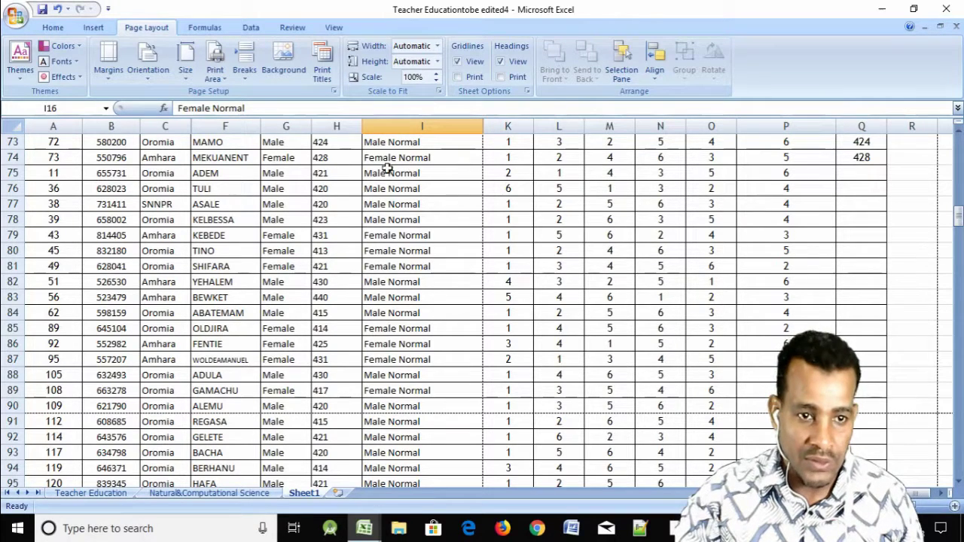
Step: Apply the Wide margin preset (1" on all sides) to Sheet1
{"action": "left_click_drag", "start_coordinate": [47, 144], "coordinate": [423, 148]}
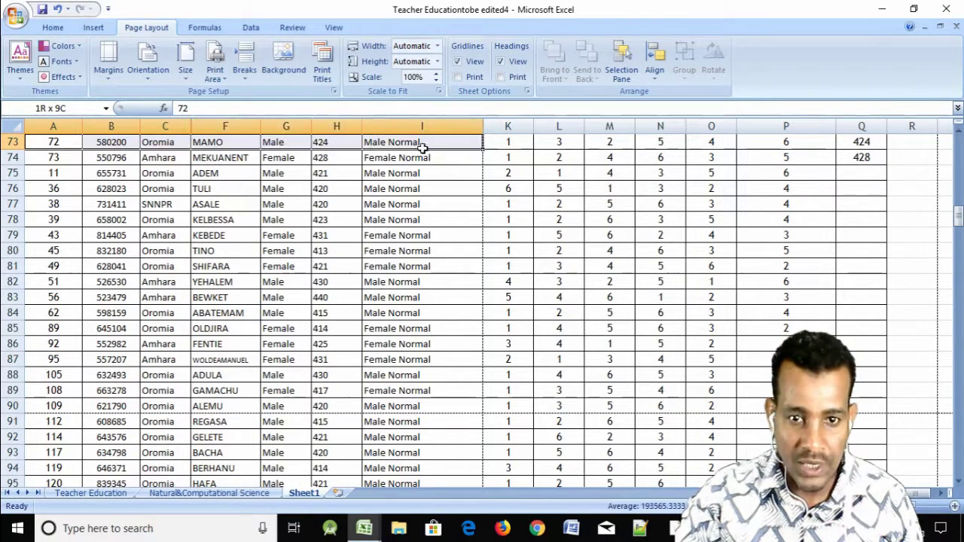
{"action": "left_click_drag", "start_coordinate": [423, 149], "coordinate": [428, 375]}
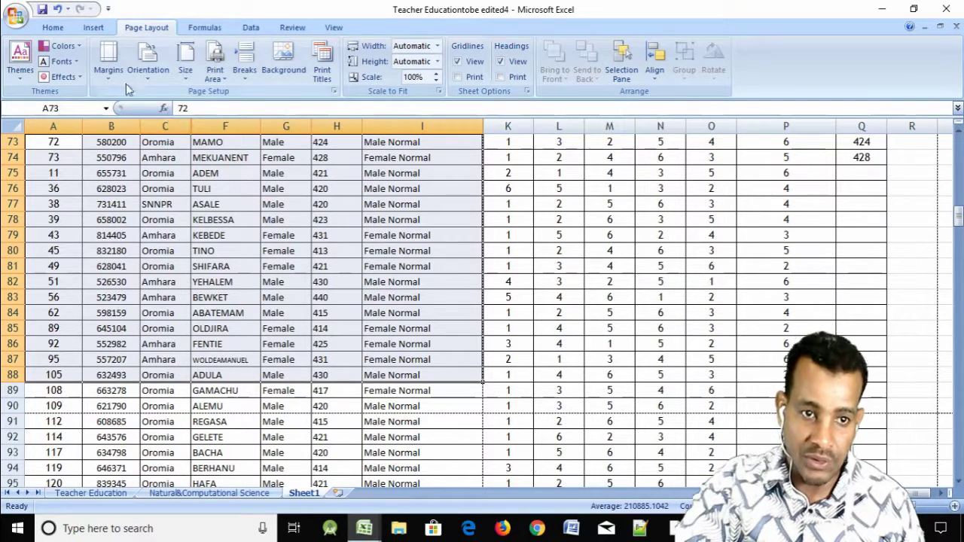
{"action": "left_click", "coordinate": [107, 79]}
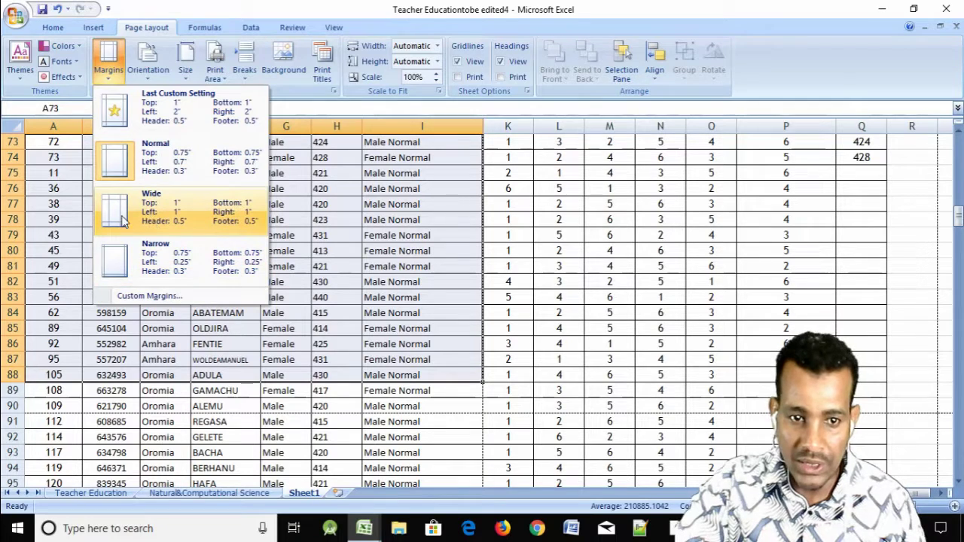
{"action": "left_click", "coordinate": [171, 215]}
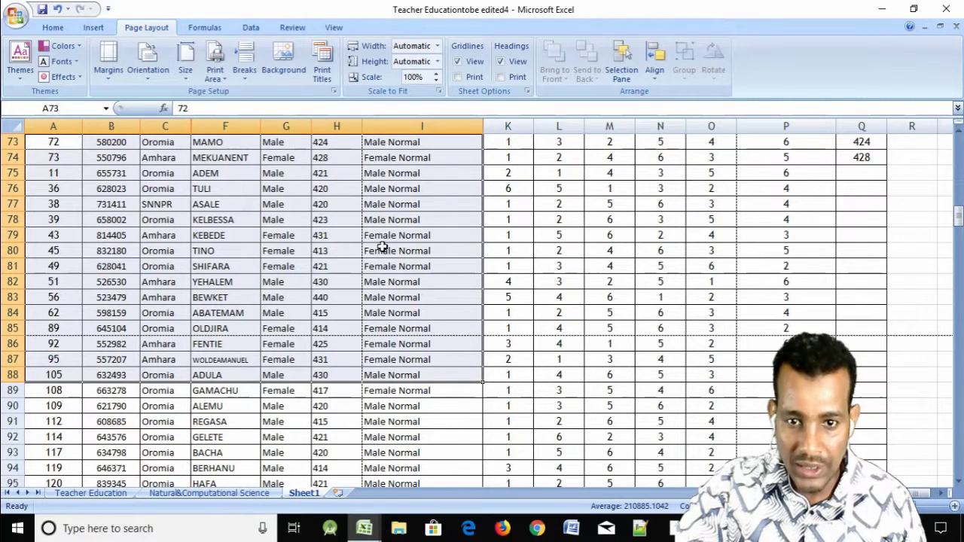
{"action": "left_click", "coordinate": [423, 204]}
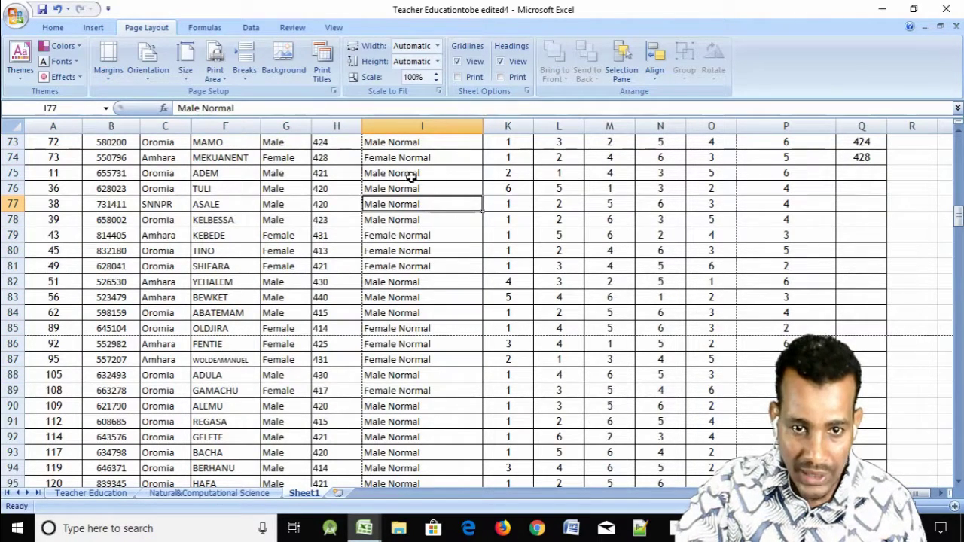
{"action": "left_click", "coordinate": [344, 144]}
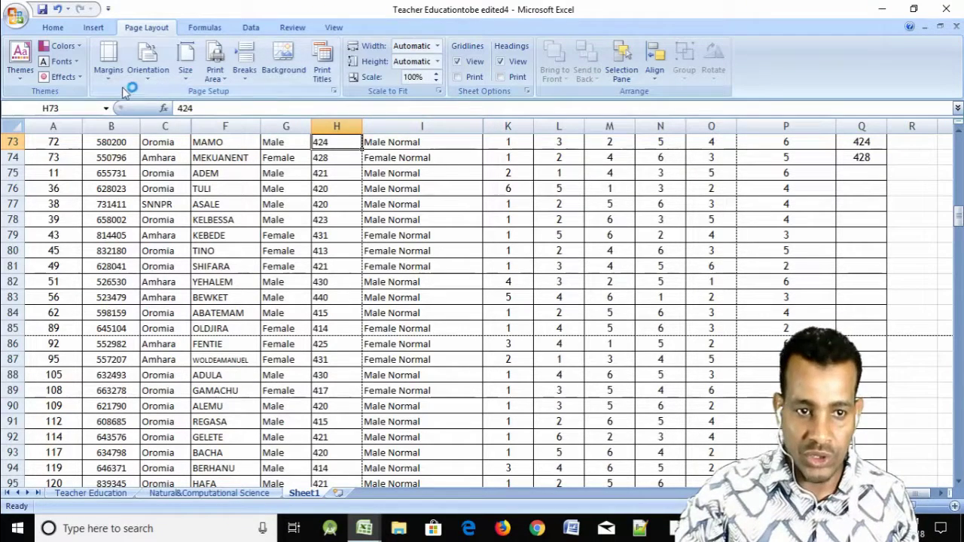
Step: Change Sheet1's page orientation to Landscape
{"action": "left_click", "coordinate": [149, 87]}
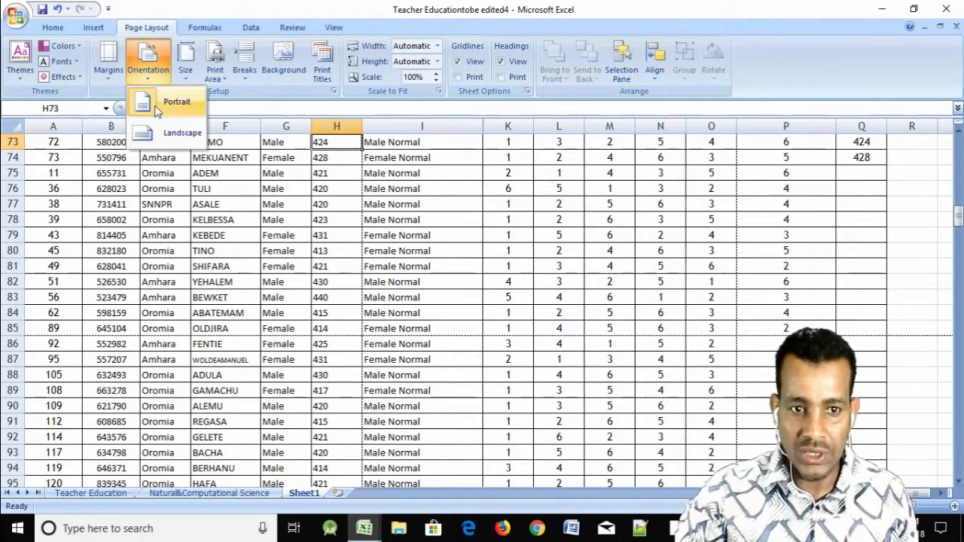
{"action": "left_click", "coordinate": [411, 234]}
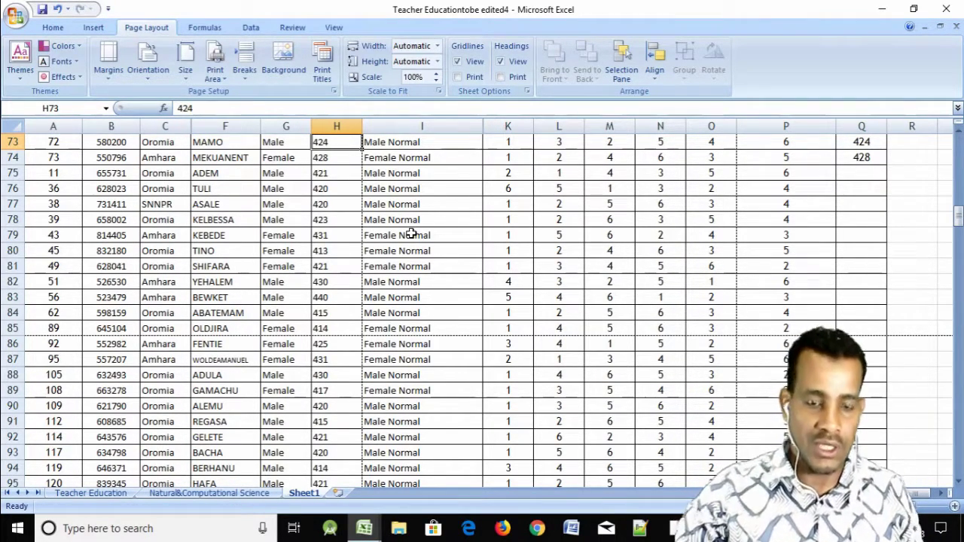
{"action": "left_click", "coordinate": [148, 79]}
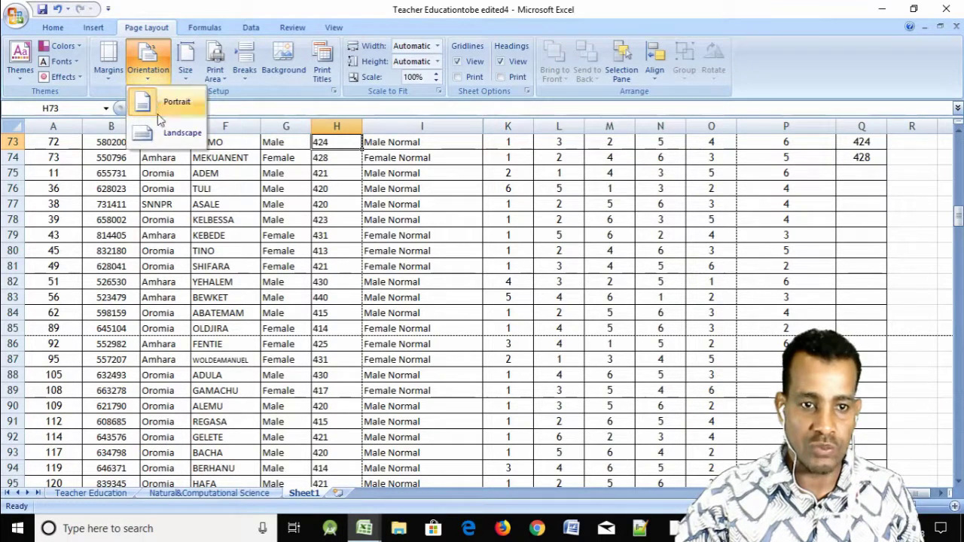
{"action": "left_click", "coordinate": [160, 134]}
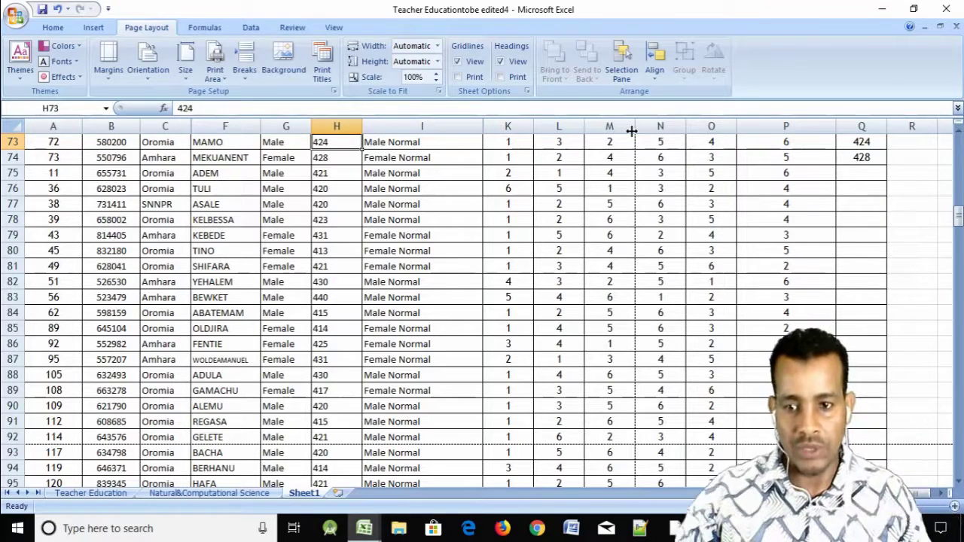
{"action": "left_click", "coordinate": [188, 84]}
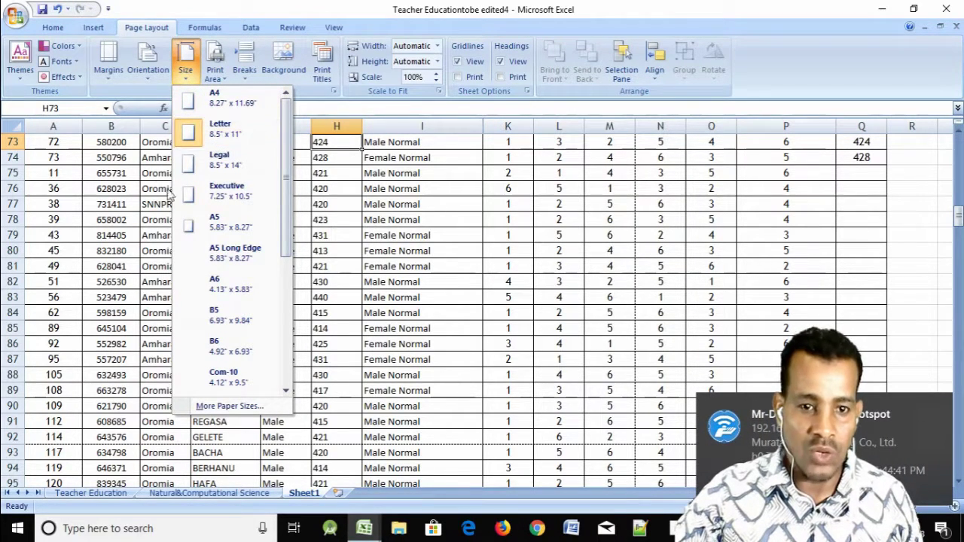
{"action": "key", "text": "Escape"}
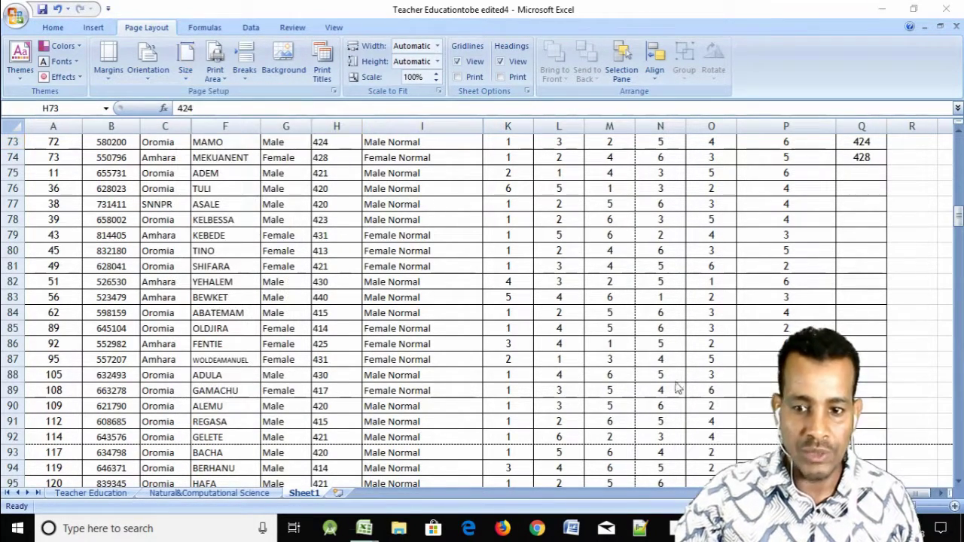
{"action": "left_click", "coordinate": [187, 77]}
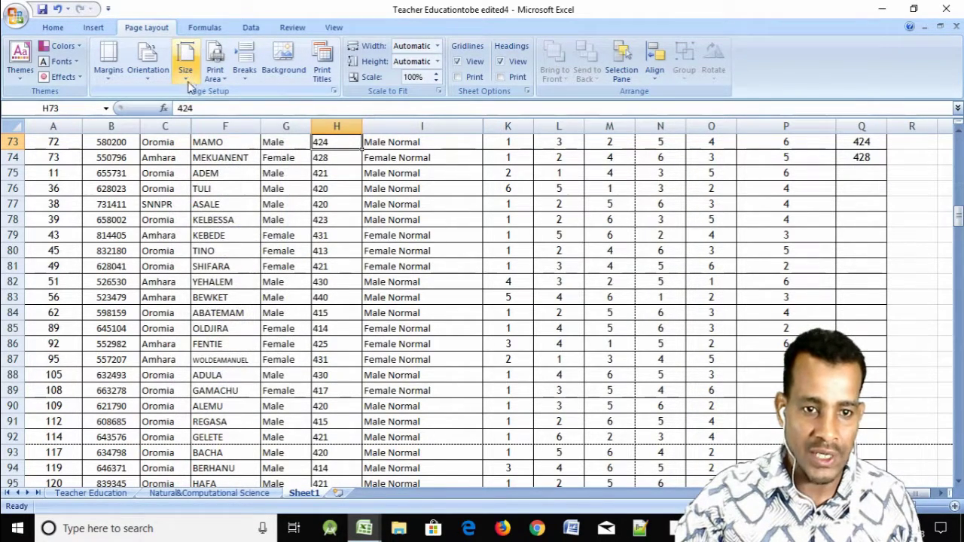
{"action": "left_click", "coordinate": [188, 81]}
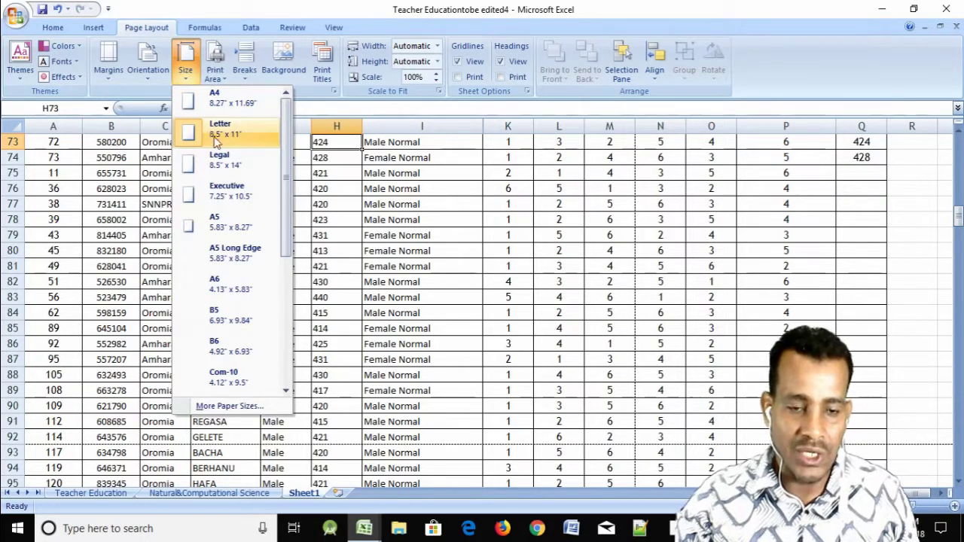
{"action": "left_click", "coordinate": [215, 64]}
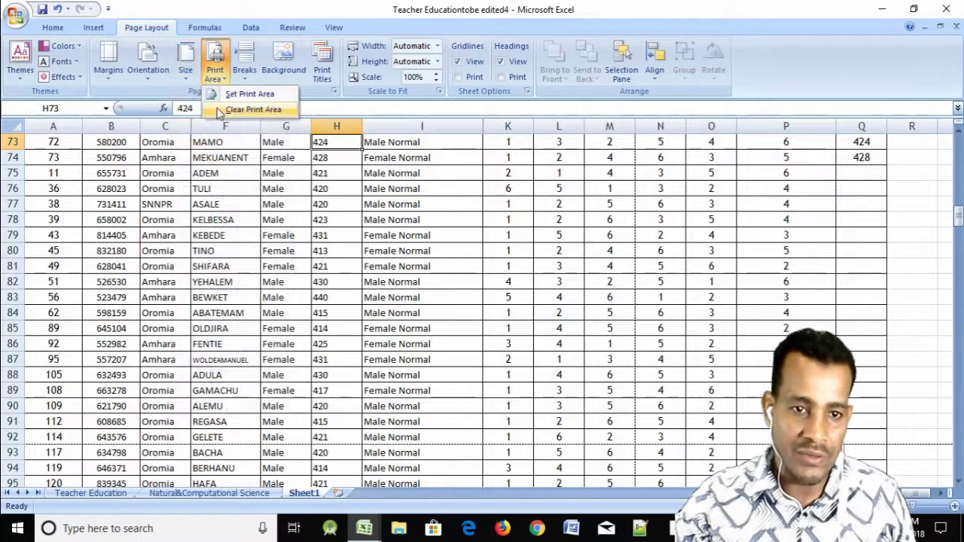
{"action": "left_click", "coordinate": [186, 81]}
{"action": "left_click", "coordinate": [186, 81]}
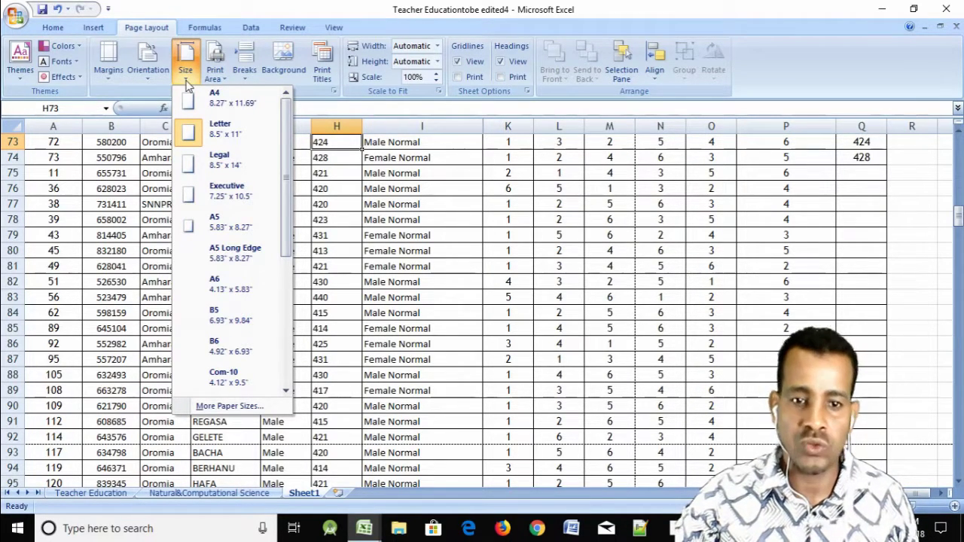
{"action": "left_click", "coordinate": [338, 176]}
{"action": "left_click", "coordinate": [336, 174]}
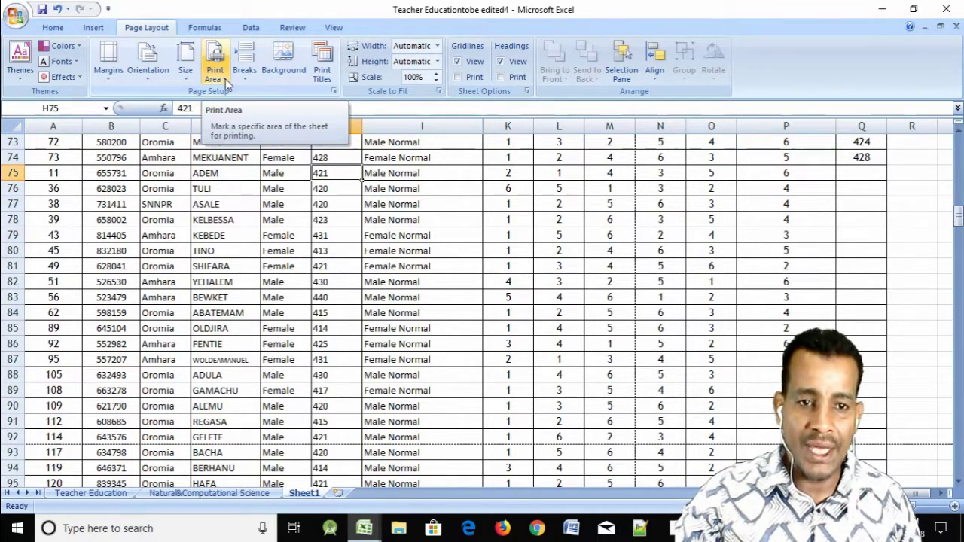
{"action": "left_click", "coordinate": [378, 266]}
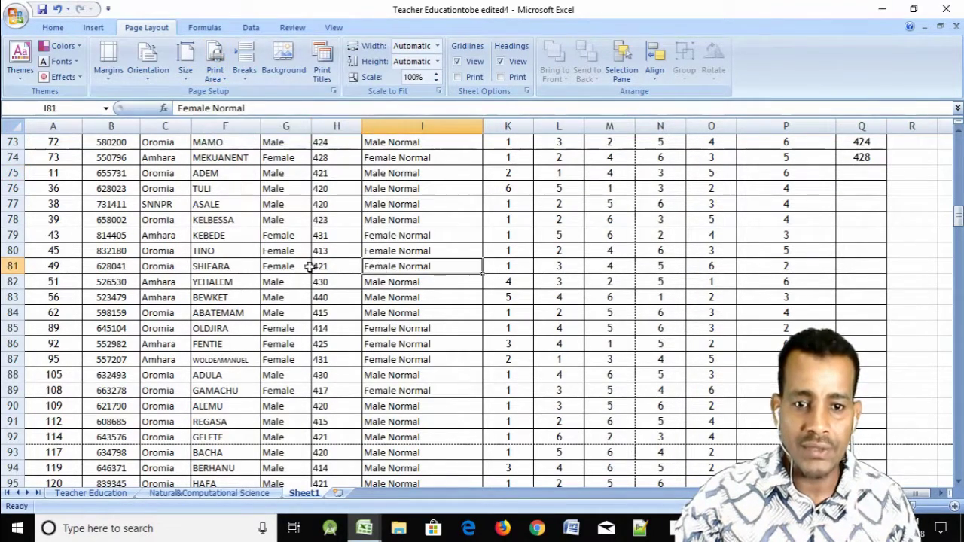
{"action": "scroll", "coordinate": [292, 272], "scroll_direction": "up", "scroll_amount": 3}
{"action": "scroll", "coordinate": [292, 273], "scroll_direction": "up", "scroll_amount": 2}
{"action": "scroll", "coordinate": [291, 273], "scroll_direction": "up", "scroll_amount": 4}
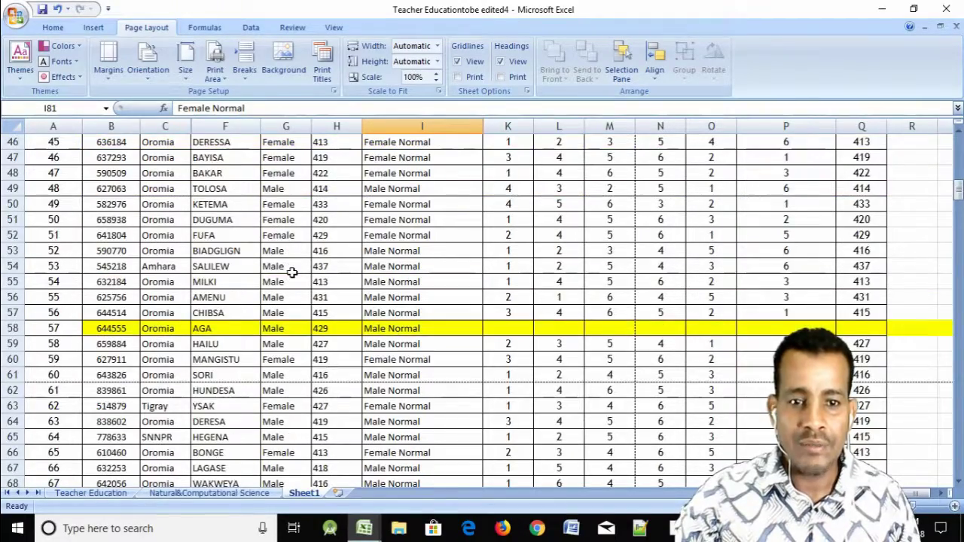
{"action": "scroll", "coordinate": [292, 273], "scroll_direction": "up", "scroll_amount": 4}
{"action": "scroll", "coordinate": [291, 272], "scroll_direction": "up", "scroll_amount": 4}
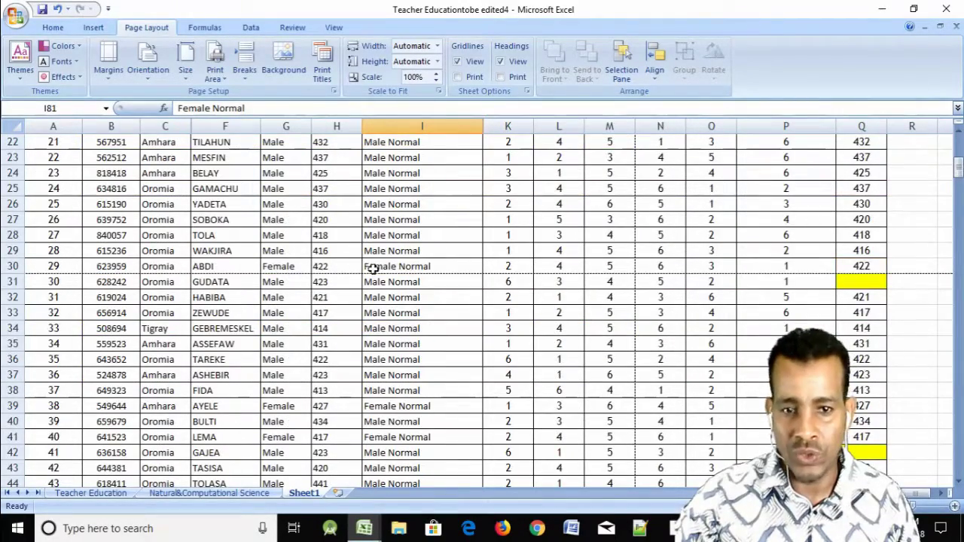
Step: Set the print area to the marks block K46:Q57
{"action": "scroll", "coordinate": [373, 269], "scroll_direction": "up", "scroll_amount": 4}
{"action": "scroll", "coordinate": [385, 279], "scroll_direction": "up", "scroll_amount": 2}
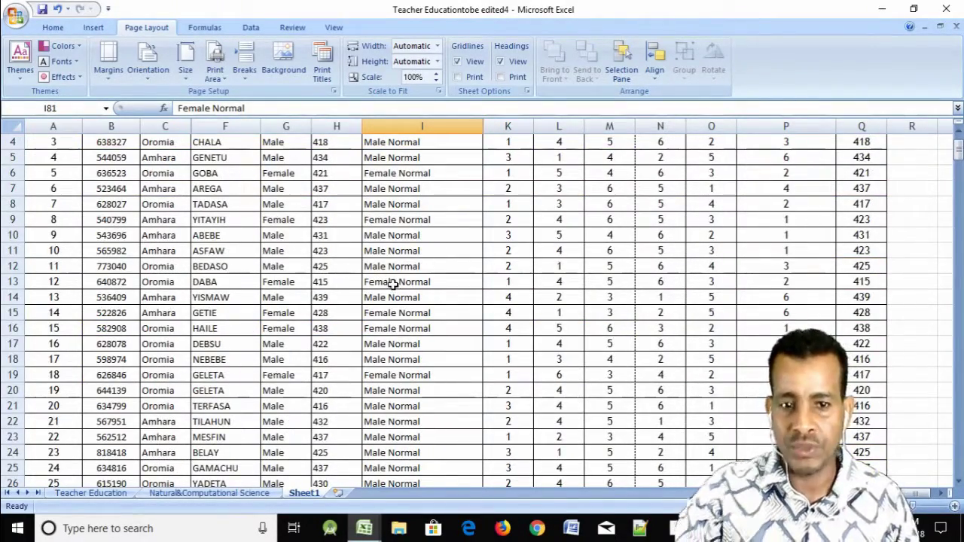
{"action": "scroll", "coordinate": [394, 286], "scroll_direction": "down", "scroll_amount": 2}
{"action": "scroll", "coordinate": [394, 283], "scroll_direction": "down", "scroll_amount": 3}
{"action": "scroll", "coordinate": [394, 283], "scroll_direction": "down", "scroll_amount": 3}
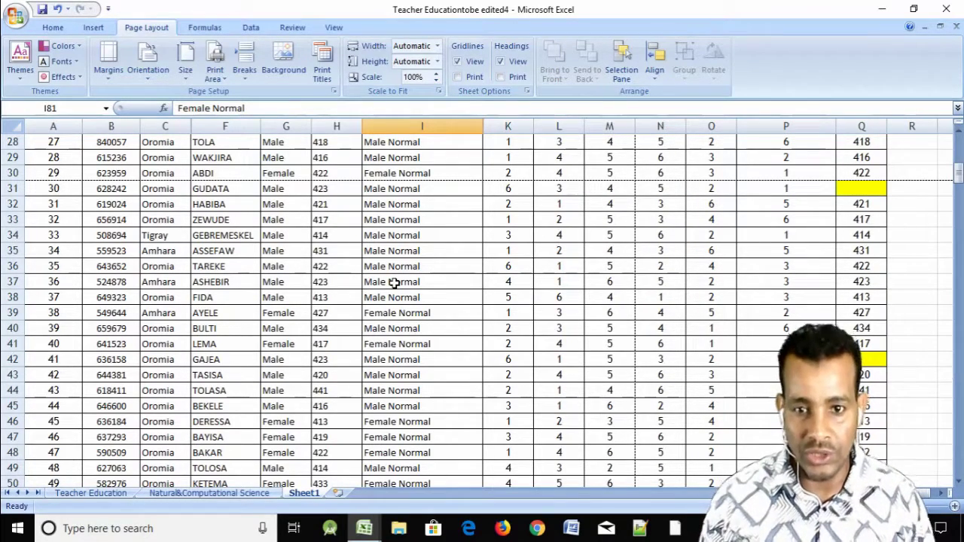
{"action": "scroll", "coordinate": [601, 338], "scroll_direction": "down", "scroll_amount": 5}
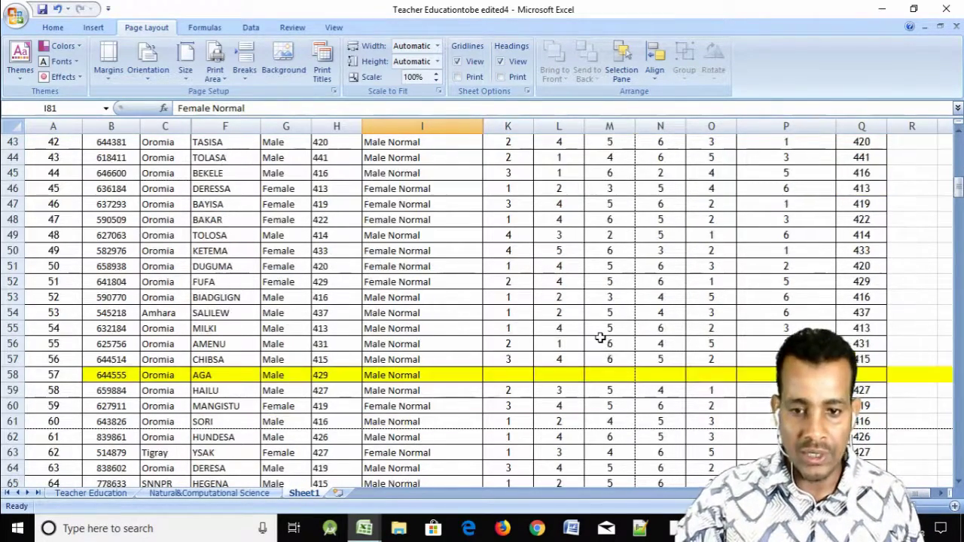
{"action": "left_click_drag", "start_coordinate": [502, 186], "coordinate": [856, 359]}
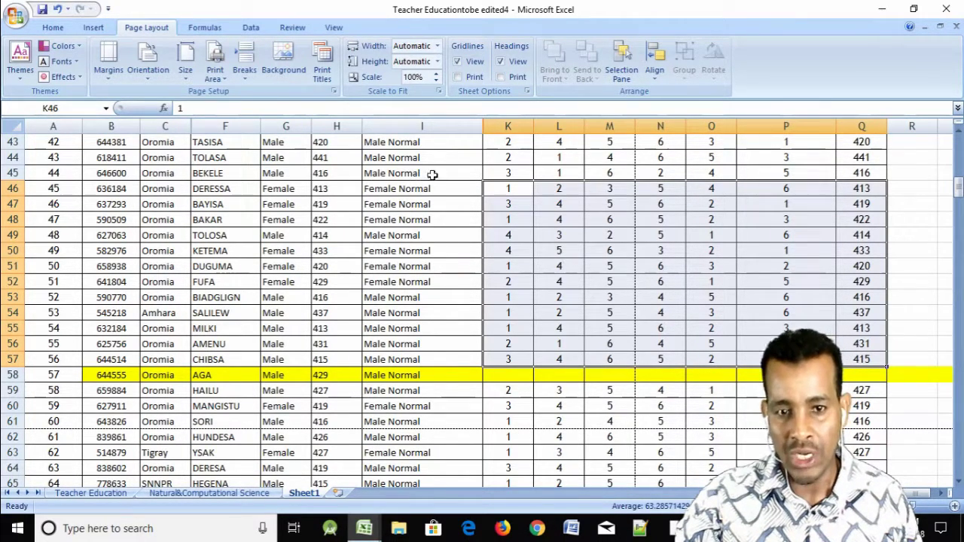
{"action": "left_click", "coordinate": [607, 272]}
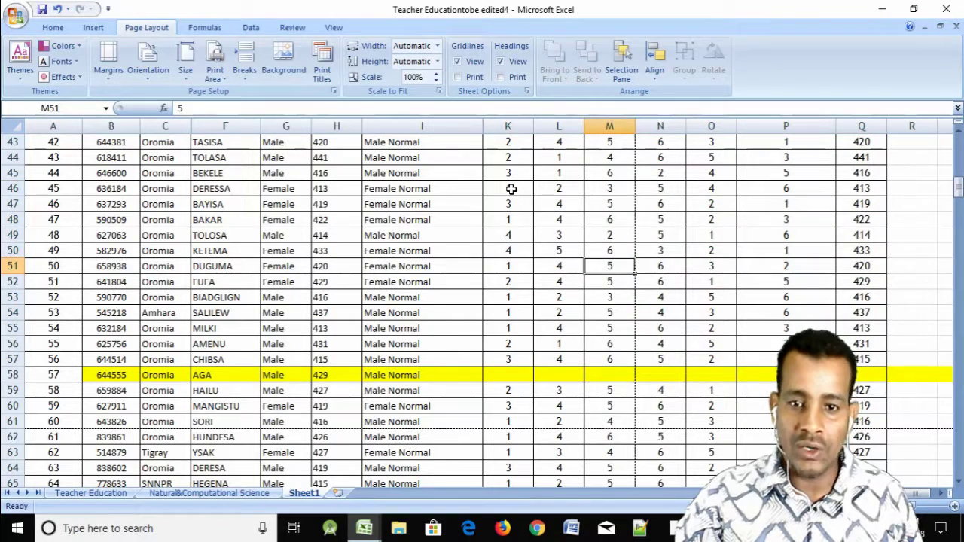
{"action": "mouse_move", "coordinate": [510, 188]}
{"action": "left_mouse_down"}
{"action": "mouse_move", "coordinate": [853, 338]}
{"action": "mouse_move", "coordinate": [859, 360]}
{"action": "left_mouse_up"}
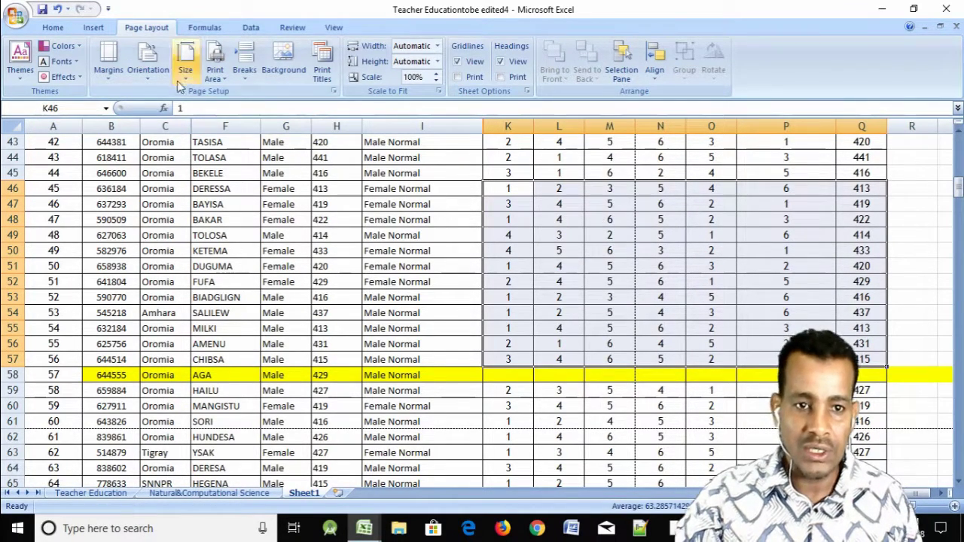
{"action": "left_click", "coordinate": [216, 73]}
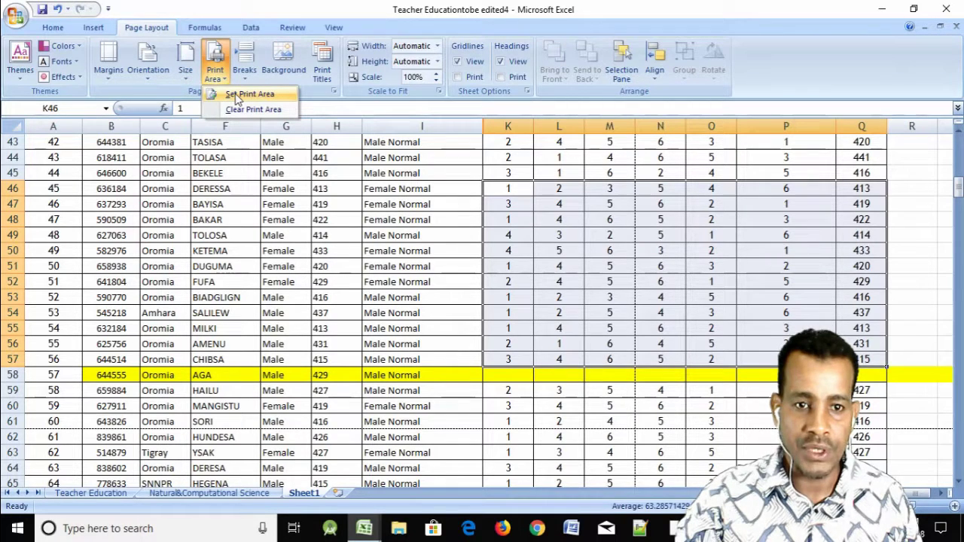
{"action": "left_click", "coordinate": [235, 95]}
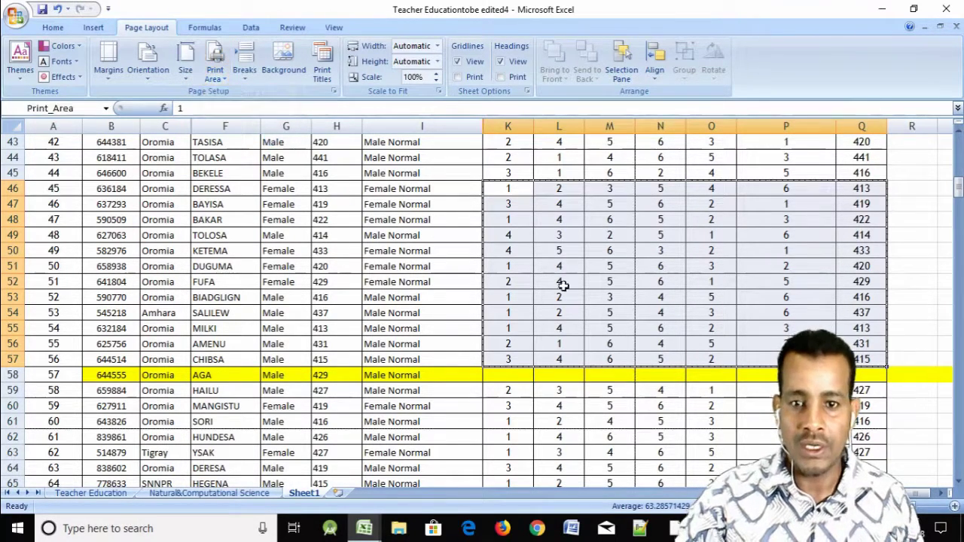
{"action": "left_click", "coordinate": [550, 328]}
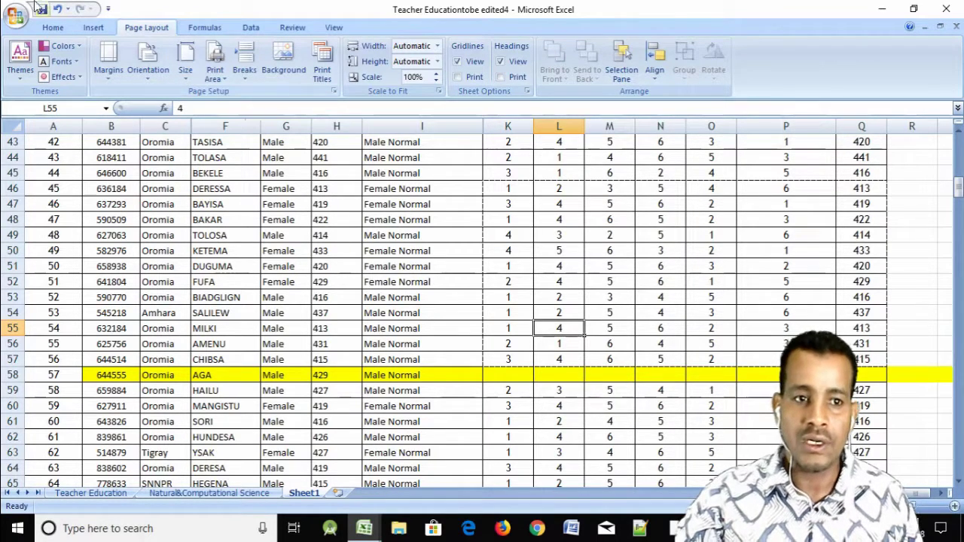
{"action": "left_click", "coordinate": [21, 21]}
{"action": "mouse_move", "coordinate": [45, 172]}
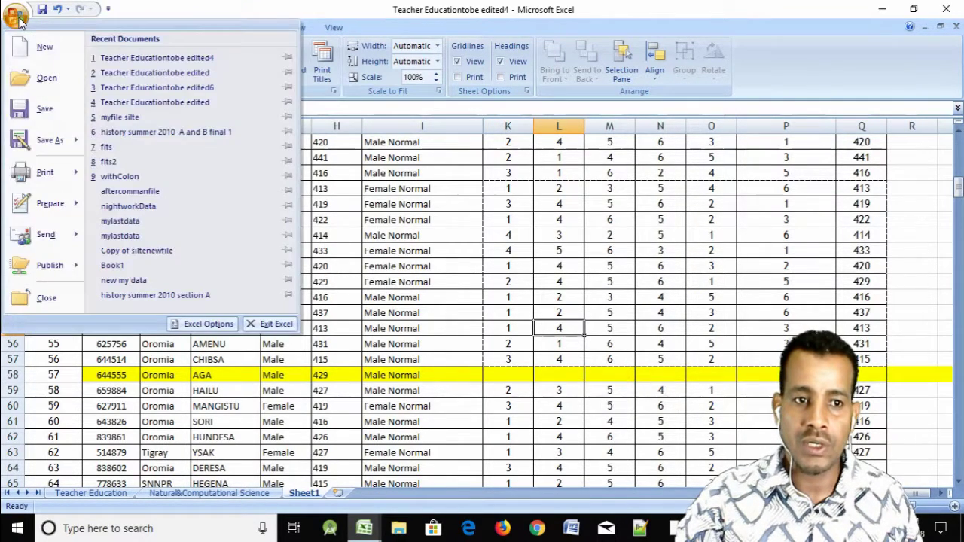
{"action": "left_click", "coordinate": [132, 143]}
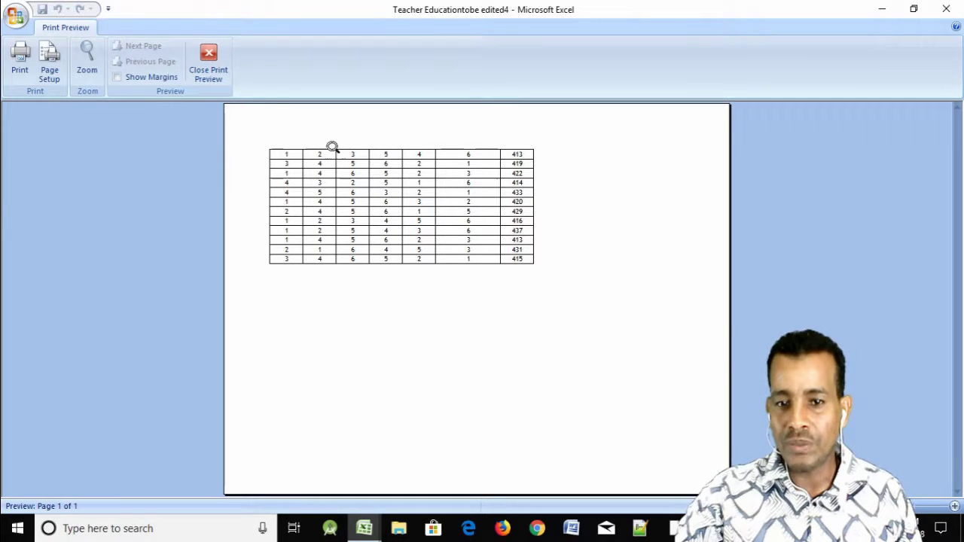
{"action": "left_click", "coordinate": [209, 64]}
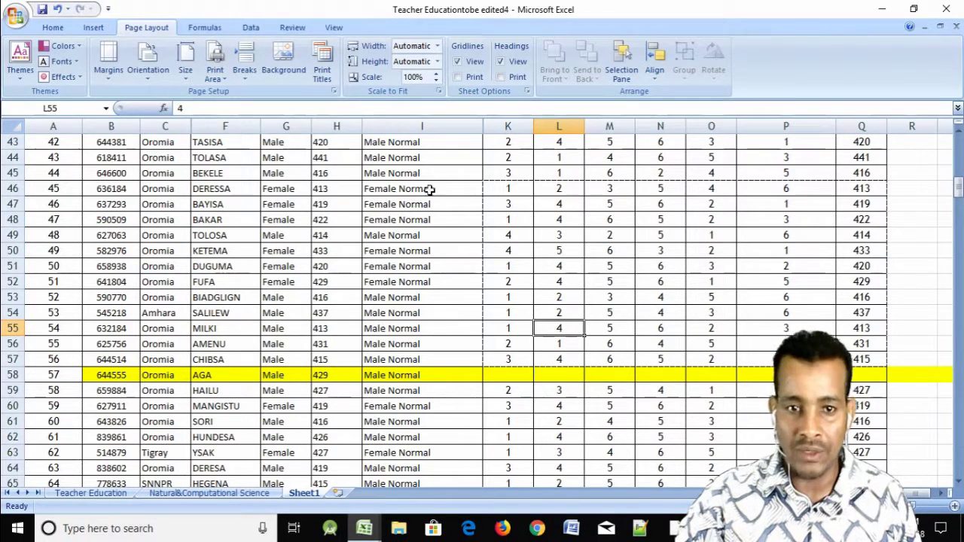
Step: Clear the print area and check the resulting 24-page Print Preview
{"action": "left_click", "coordinate": [214, 67]}
{"action": "left_click", "coordinate": [227, 110]}
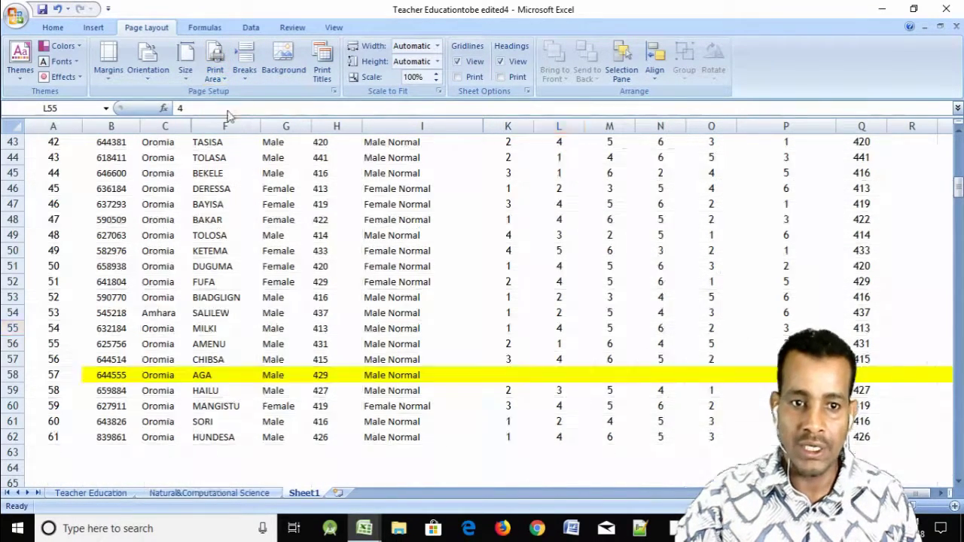
{"action": "left_click", "coordinate": [15, 16]}
{"action": "mouse_move", "coordinate": [46, 172]}
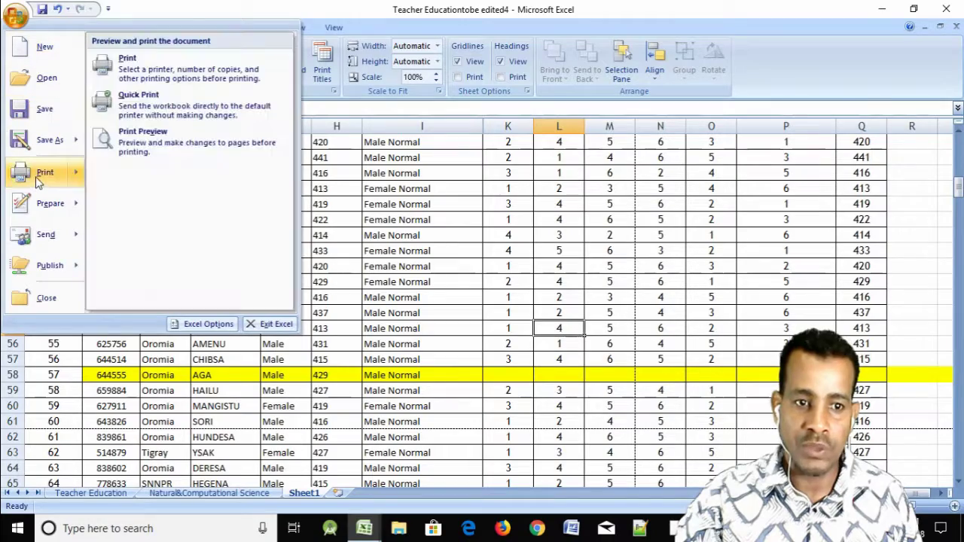
{"action": "left_click", "coordinate": [143, 139]}
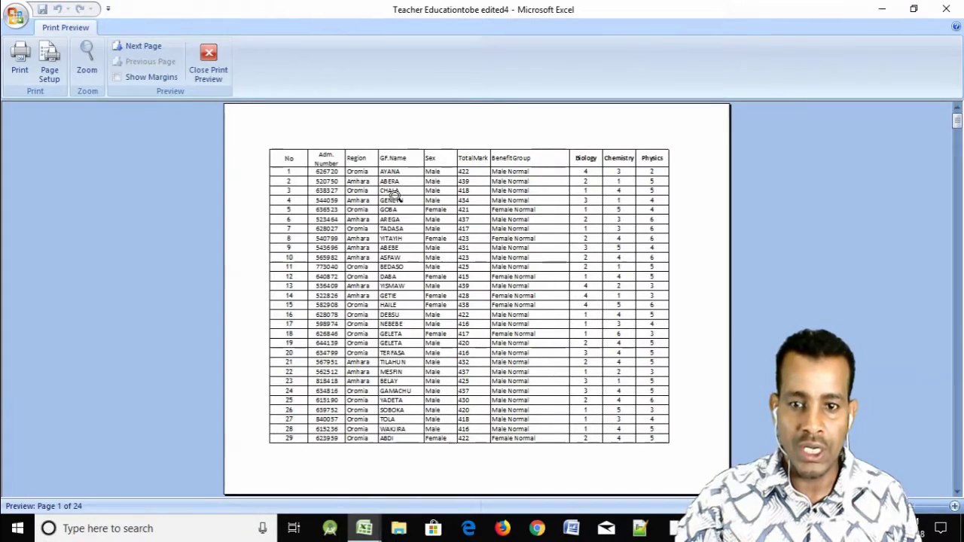
{"action": "scroll", "coordinate": [421, 260], "scroll_direction": "down", "scroll_amount": 2}
{"action": "scroll", "coordinate": [422, 260], "scroll_direction": "down", "scroll_amount": 1}
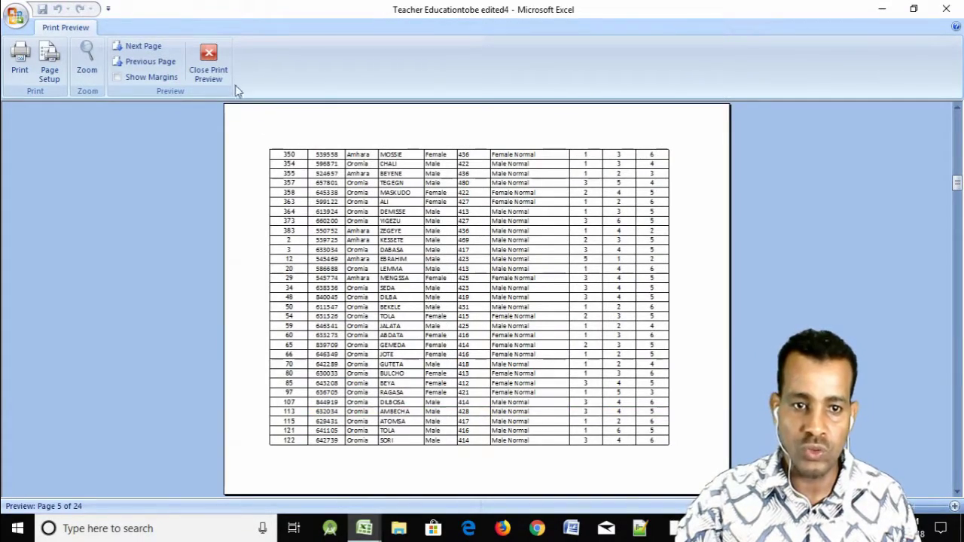
{"action": "left_click", "coordinate": [209, 66]}
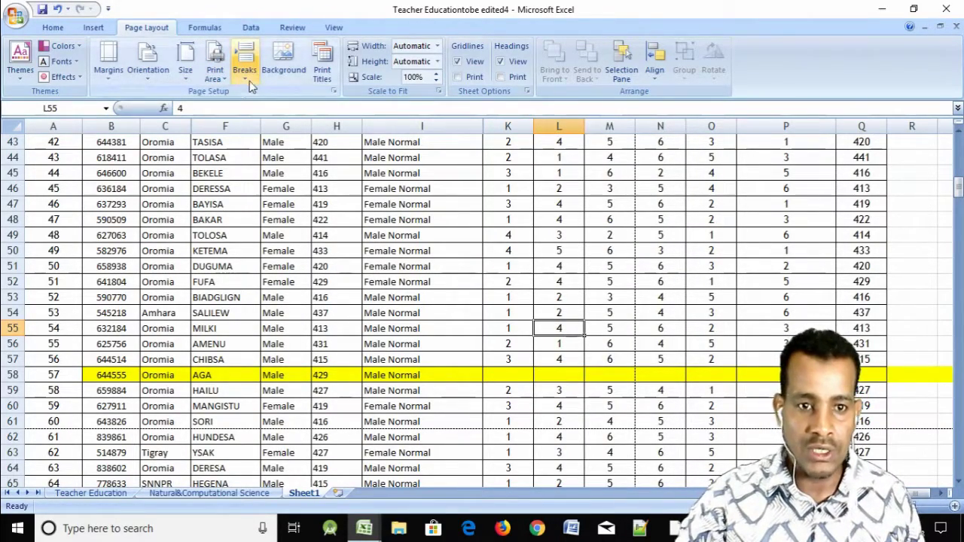
Step: Insert a manual page break above row 22 from cell A22
{"action": "scroll", "coordinate": [313, 177], "scroll_direction": "down", "scroll_amount": 3}
{"action": "scroll", "coordinate": [316, 177], "scroll_direction": "up", "scroll_amount": 5}
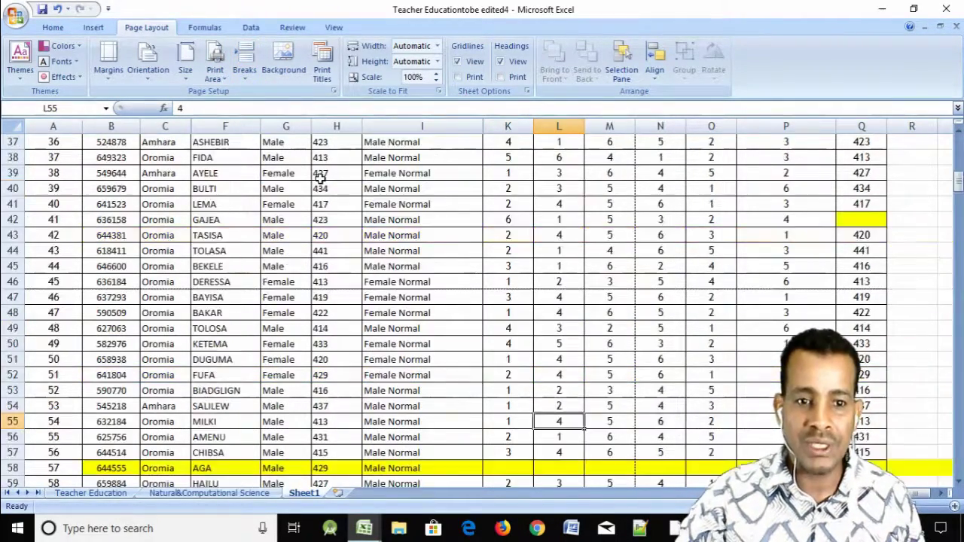
{"action": "scroll", "coordinate": [320, 177], "scroll_direction": "up", "scroll_amount": 4}
{"action": "scroll", "coordinate": [359, 214], "scroll_direction": "up", "scroll_amount": 3}
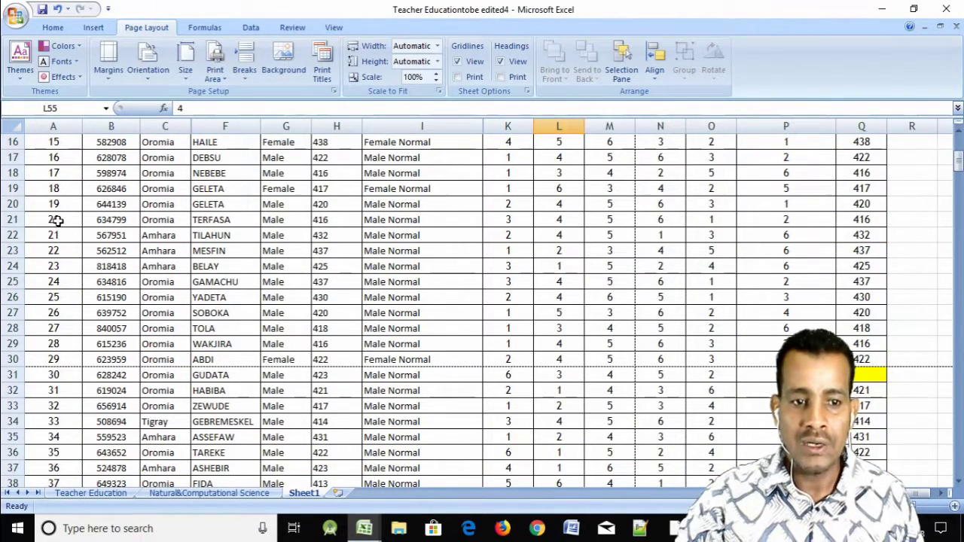
{"action": "left_click", "coordinate": [93, 235]}
{"action": "left_click", "coordinate": [58, 235]}
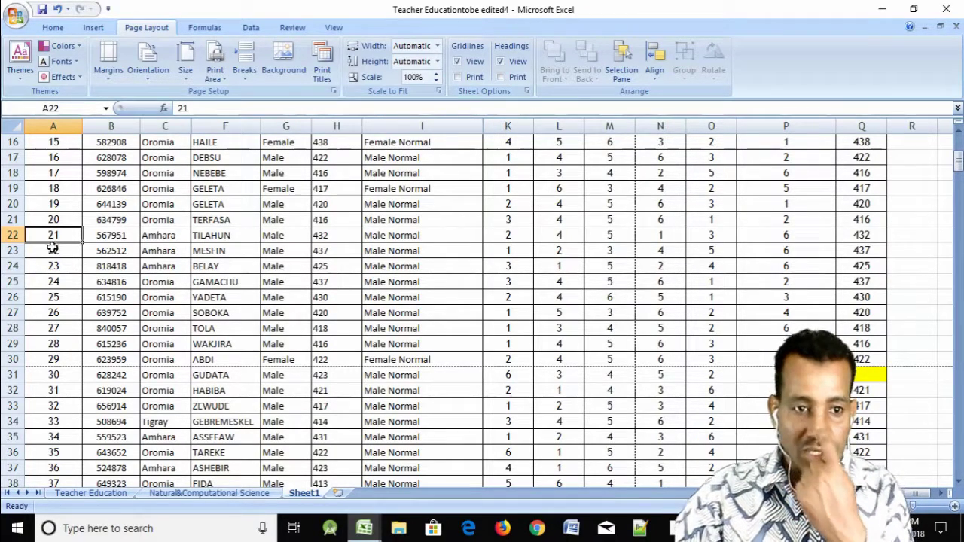
{"action": "left_click", "coordinate": [245, 77]}
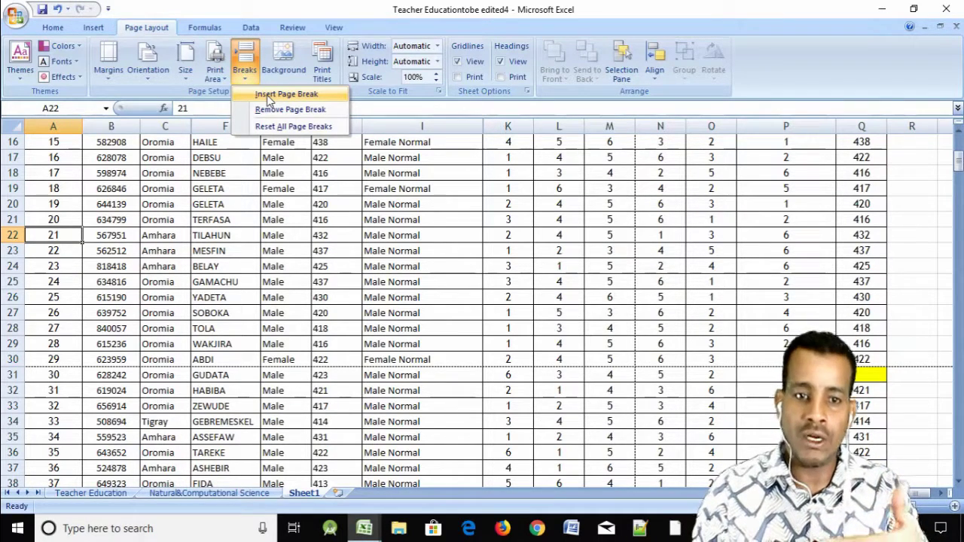
{"action": "left_click", "coordinate": [270, 96]}
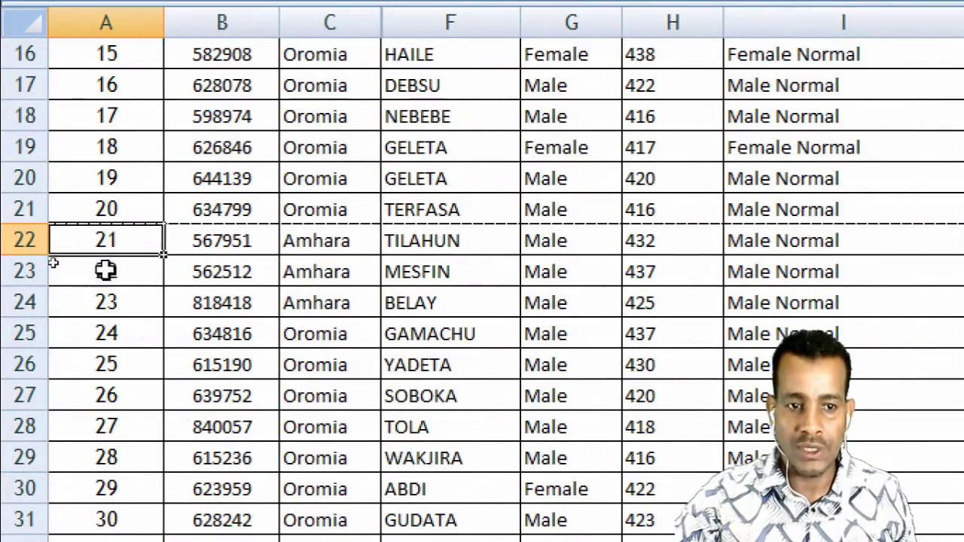
Step: Insert a second page break above row 25, then select students 21–23 in A22:A24
{"action": "left_click", "coordinate": [106, 334]}
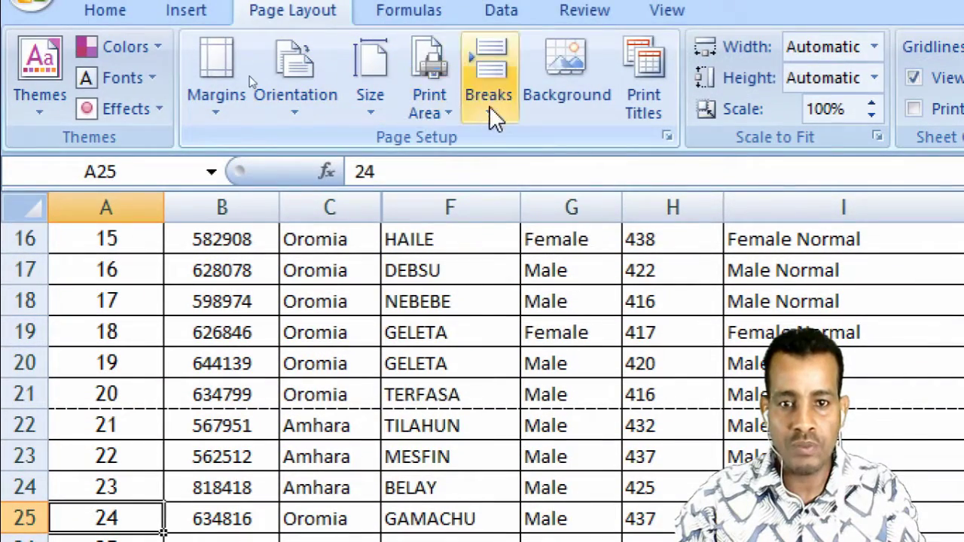
{"action": "left_click", "coordinate": [491, 98]}
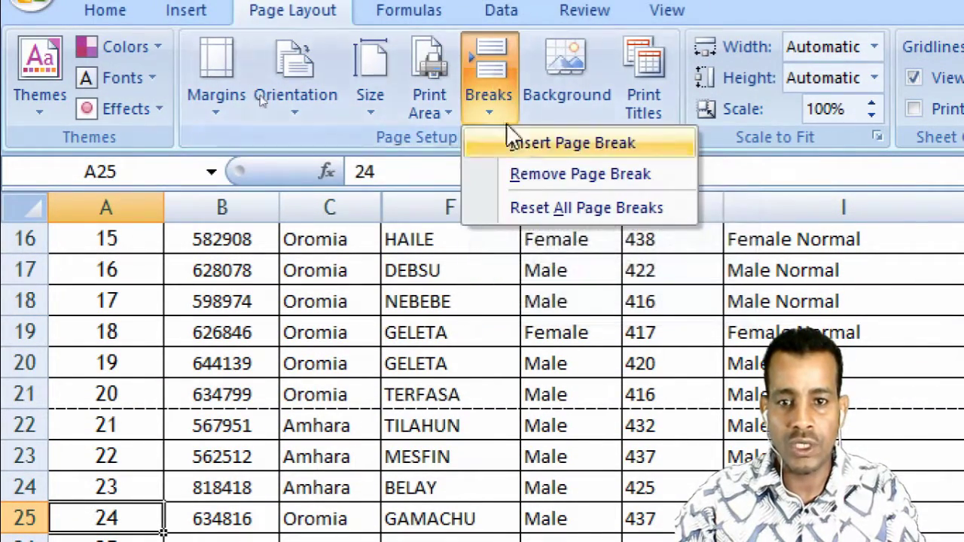
{"action": "left_click", "coordinate": [527, 151]}
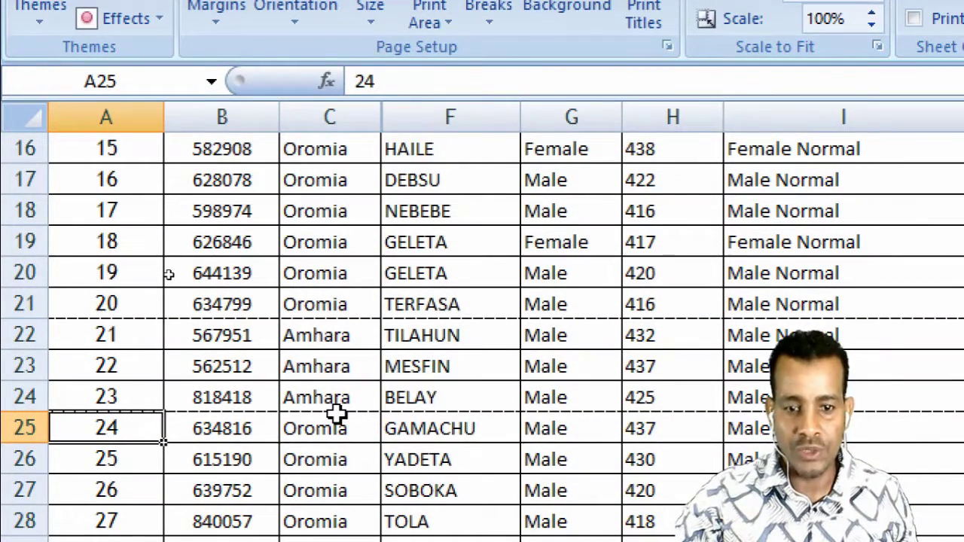
{"action": "scroll", "coordinate": [336, 412], "scroll_direction": "down", "scroll_amount": 1}
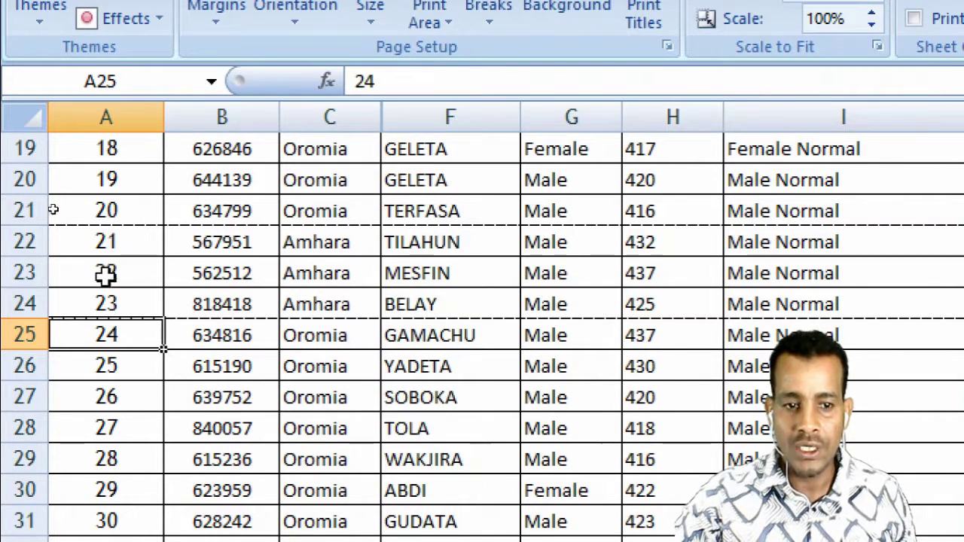
{"action": "left_click_drag", "start_coordinate": [103, 243], "coordinate": [106, 305]}
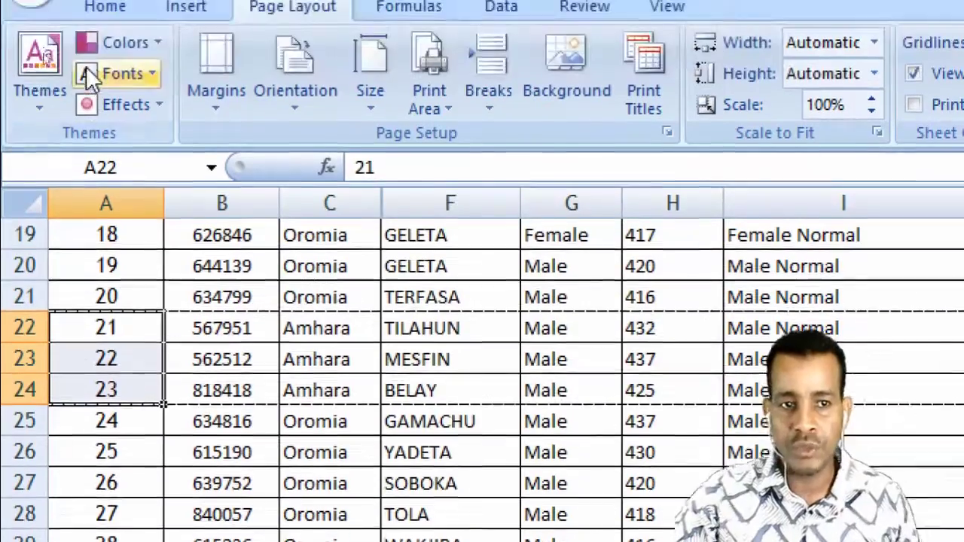
{"action": "left_click", "coordinate": [30, 28]}
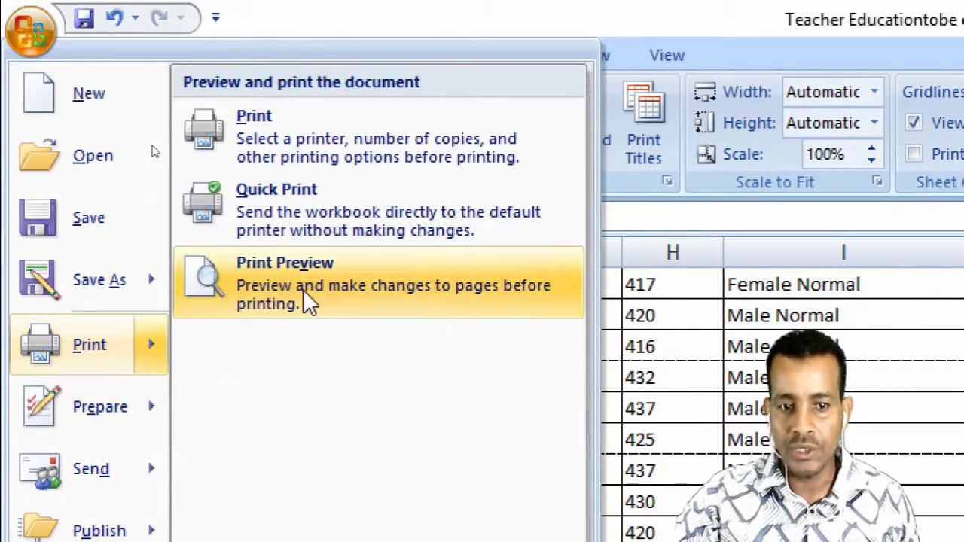
{"action": "left_click", "coordinate": [303, 289]}
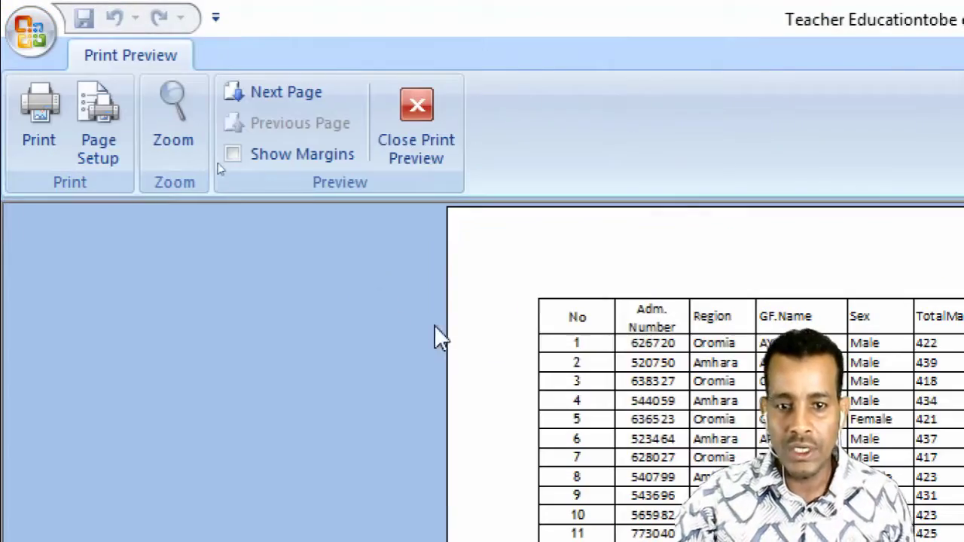
{"action": "left_click", "coordinate": [410, 114]}
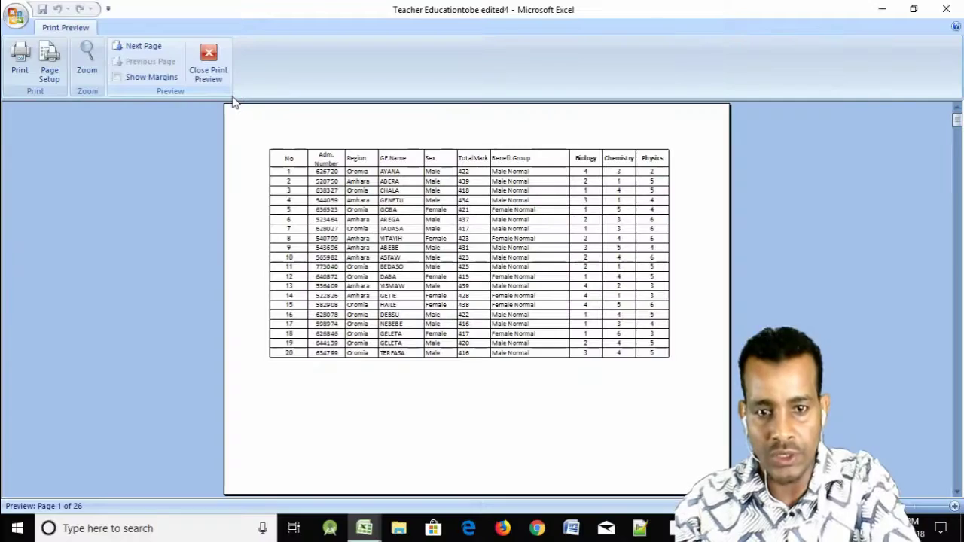
{"action": "left_click", "coordinate": [150, 47]}
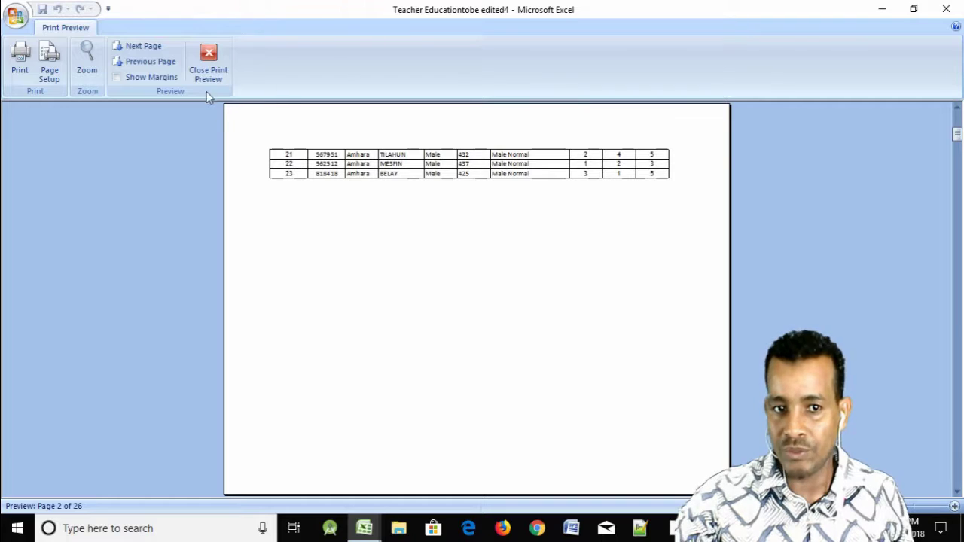
{"action": "left_click", "coordinate": [146, 47]}
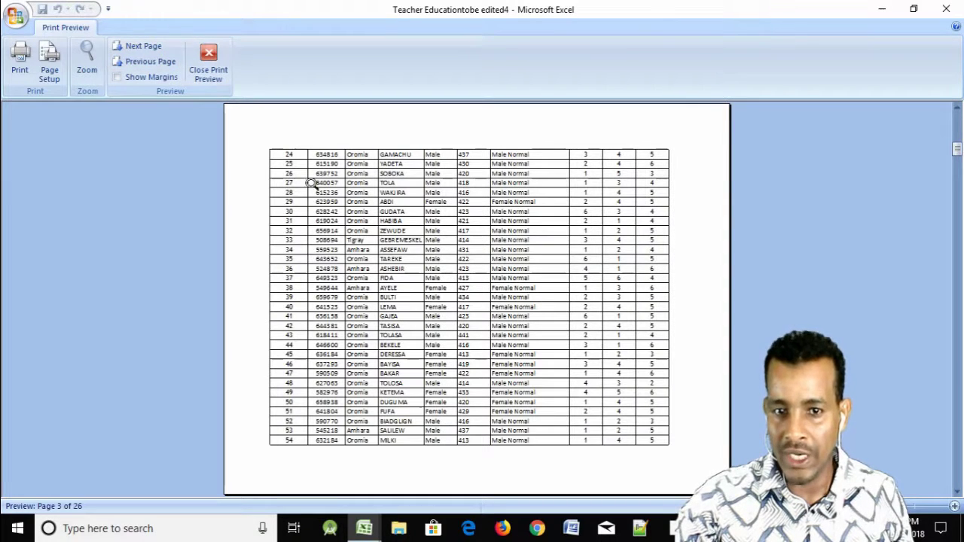
{"action": "left_click", "coordinate": [208, 62]}
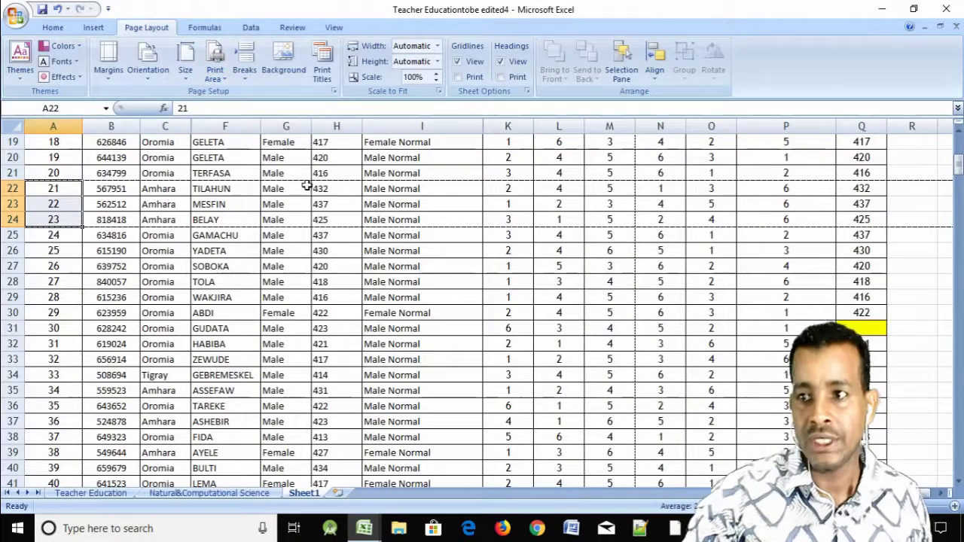
{"action": "left_click", "coordinate": [244, 75]}
{"action": "left_click", "coordinate": [266, 112]}
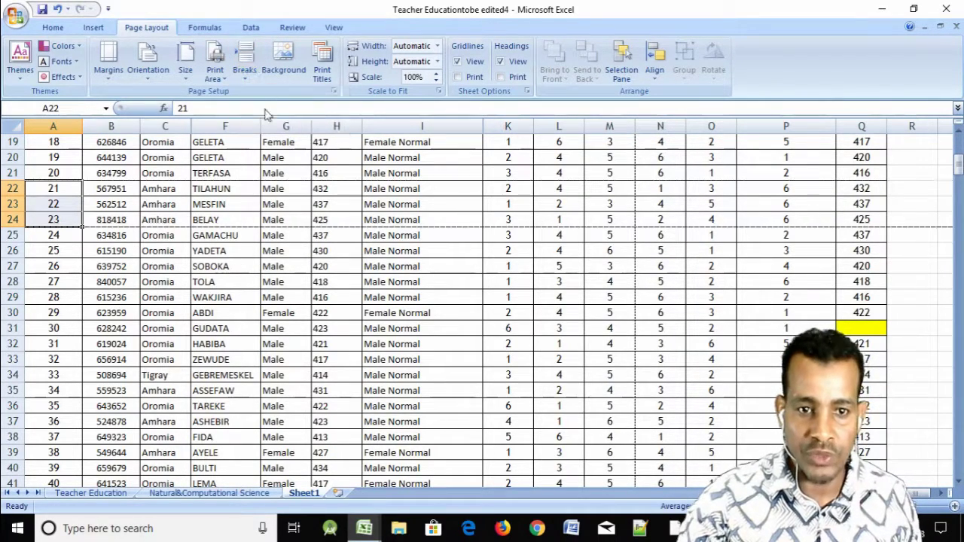
{"action": "left_click", "coordinate": [204, 223]}
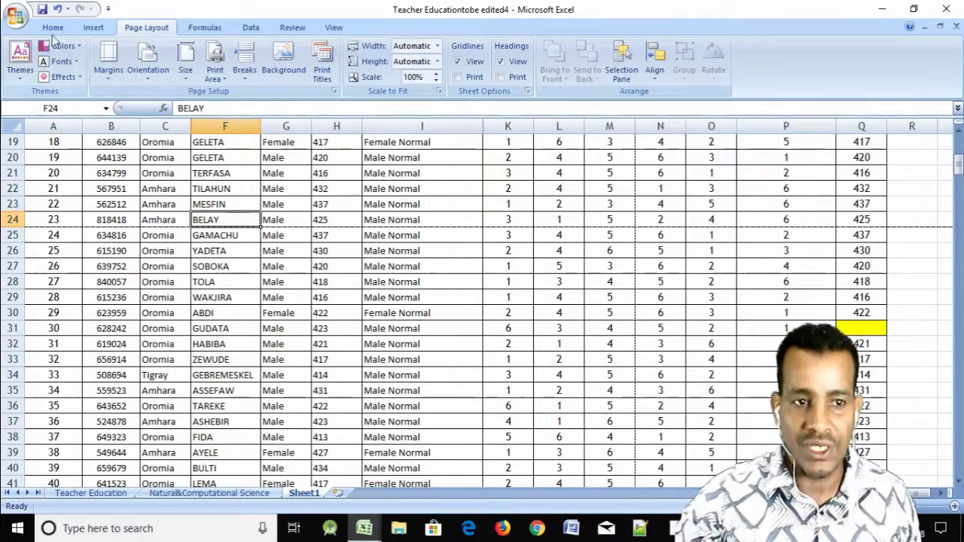
{"action": "left_click", "coordinate": [16, 15]}
{"action": "mouse_move", "coordinate": [45, 172]}
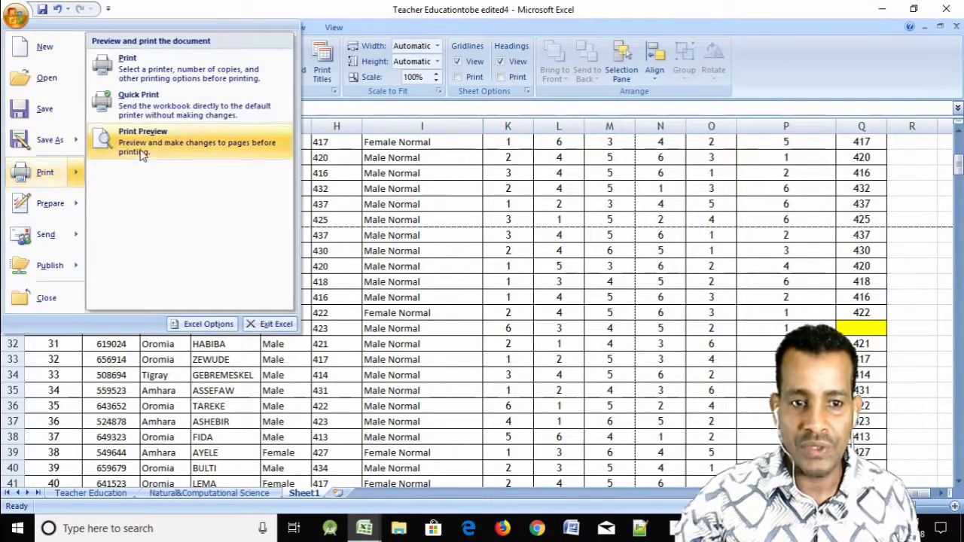
{"action": "left_click", "coordinate": [151, 135]}
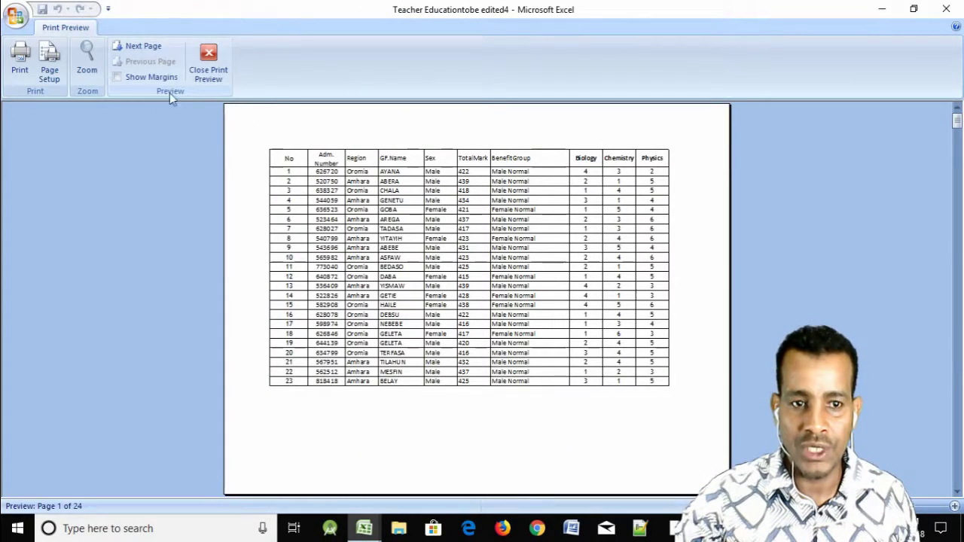
{"action": "left_click", "coordinate": [147, 45]}
{"action": "left_click", "coordinate": [147, 45]}
{"action": "left_click", "coordinate": [148, 44]}
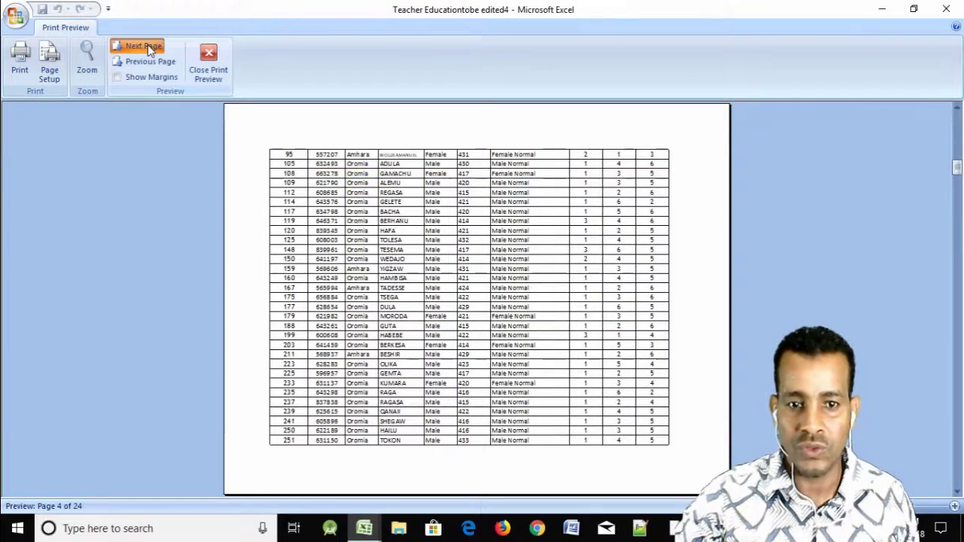
{"action": "left_click", "coordinate": [147, 44]}
{"action": "left_click", "coordinate": [209, 60]}
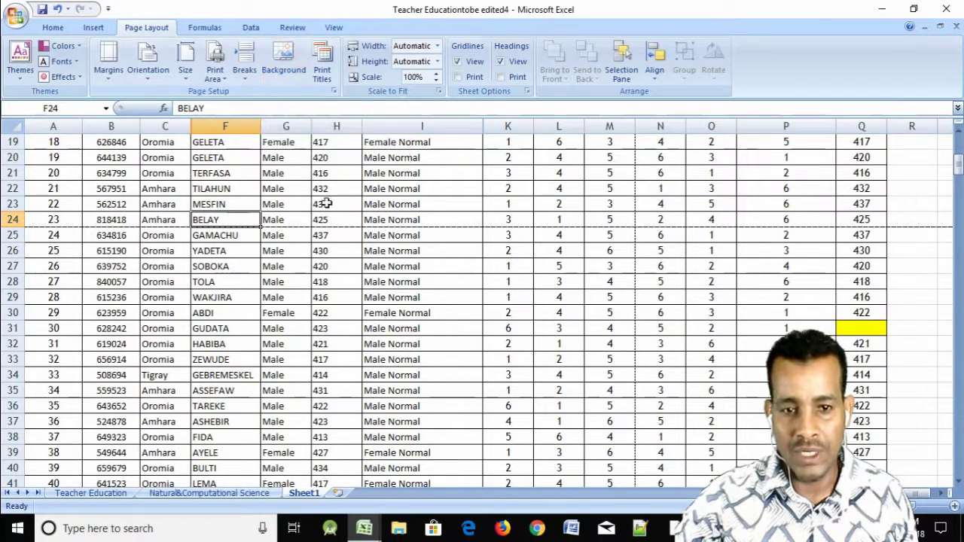
Step: Set the singapore image from the Desktop as the sheet background
{"action": "left_click", "coordinate": [283, 59]}
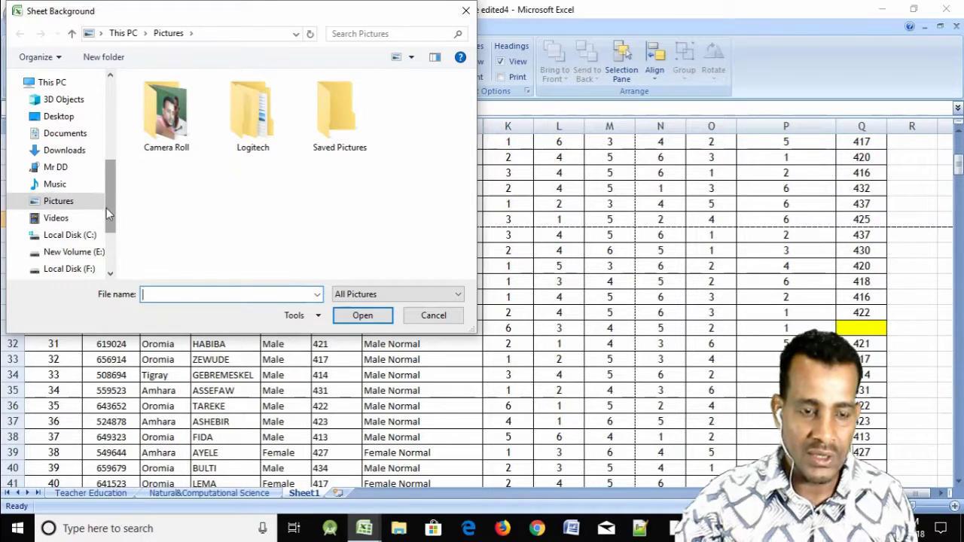
{"action": "scroll", "coordinate": [75, 174], "scroll_direction": "up", "scroll_amount": 1}
{"action": "left_click", "coordinate": [59, 140]}
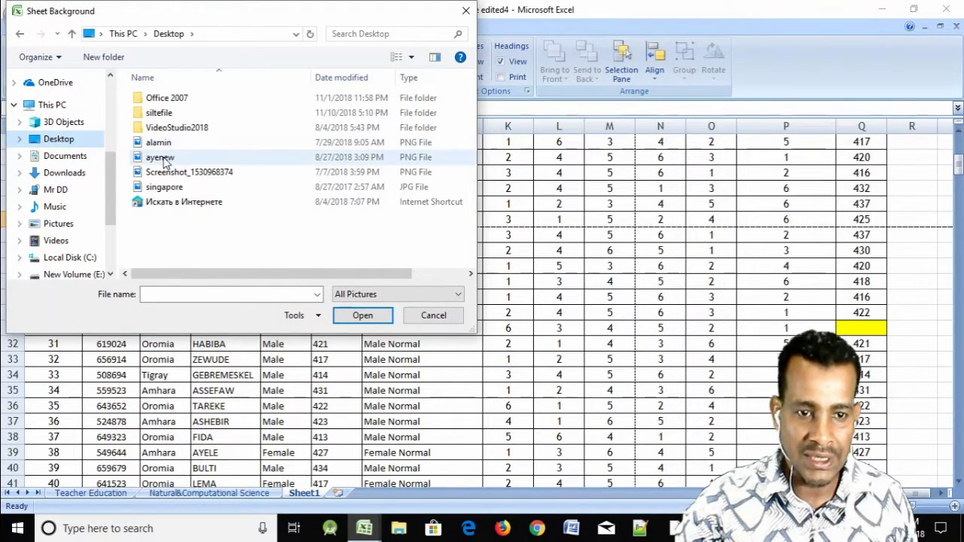
{"action": "left_click", "coordinate": [161, 158]}
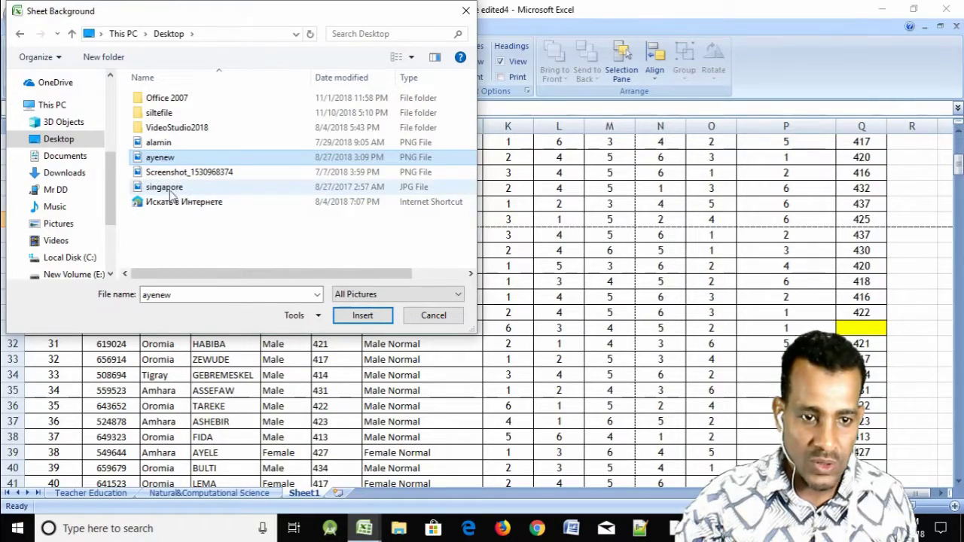
{"action": "left_click", "coordinate": [166, 188]}
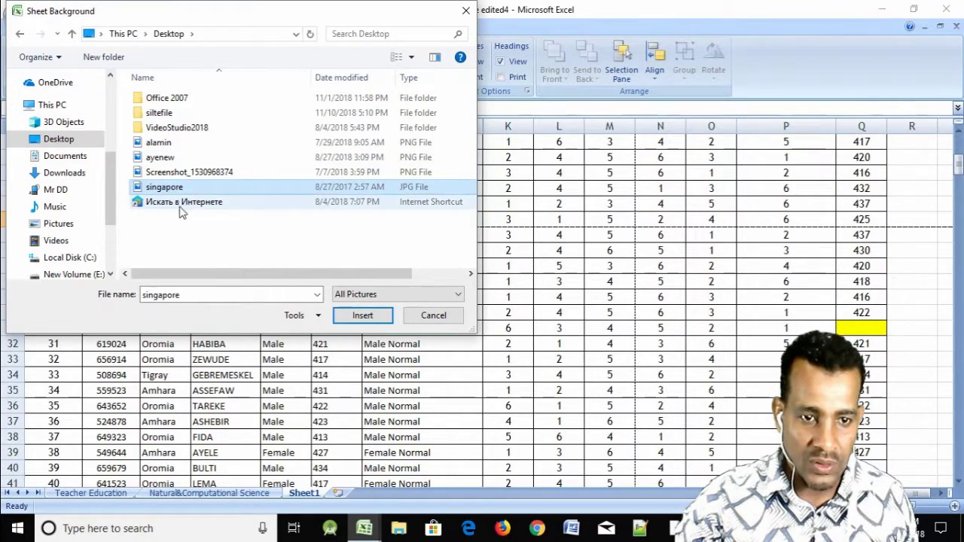
{"action": "double_click", "coordinate": [164, 187]}
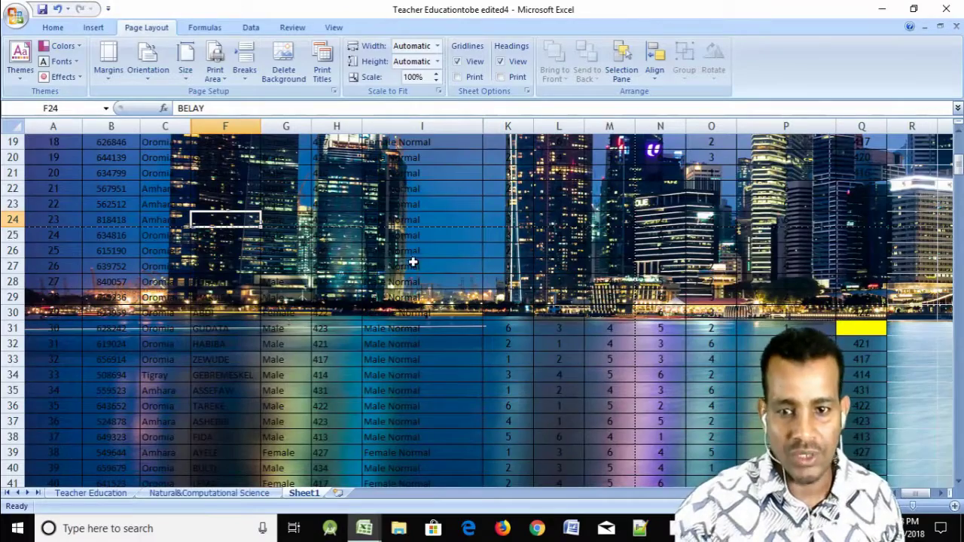
Step: Scroll through the sheet to view the skyline background behind the marks table
{"action": "scroll", "coordinate": [455, 268], "scroll_direction": "up", "scroll_amount": 1}
{"action": "scroll", "coordinate": [453, 268], "scroll_direction": "up", "scroll_amount": 2}
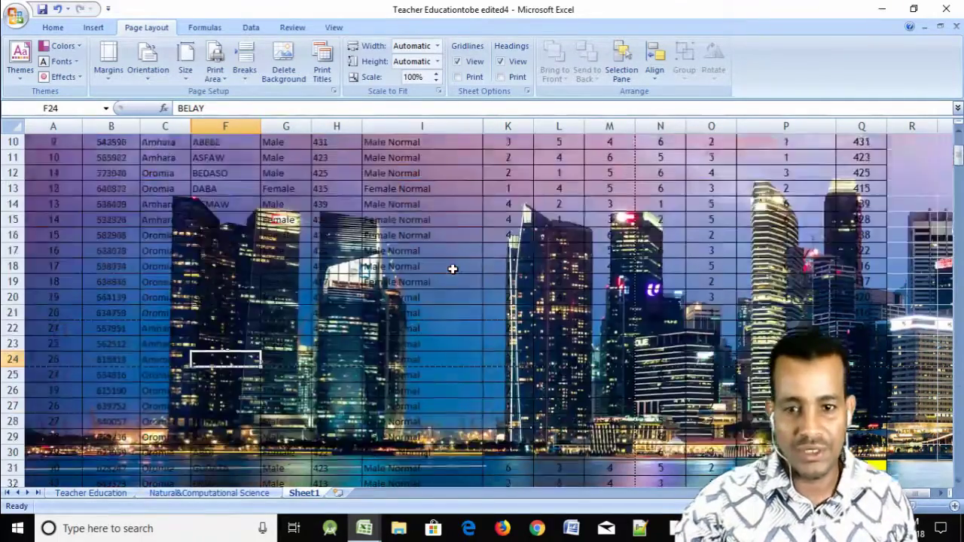
{"action": "scroll", "coordinate": [453, 269], "scroll_direction": "up", "scroll_amount": 2}
{"action": "scroll", "coordinate": [453, 269], "scroll_direction": "up", "scroll_amount": 1}
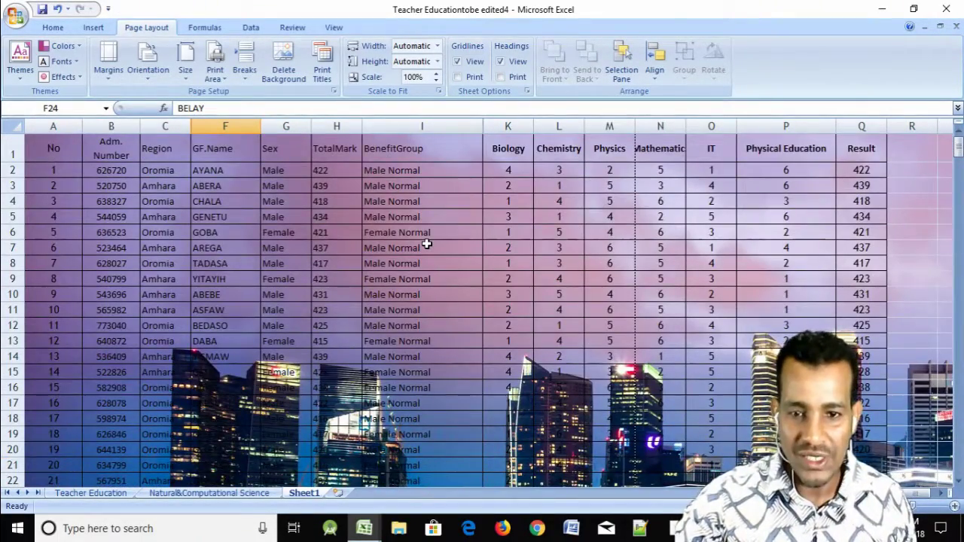
{"action": "scroll", "coordinate": [426, 244], "scroll_direction": "down", "scroll_amount": 3}
{"action": "scroll", "coordinate": [427, 249], "scroll_direction": "up", "scroll_amount": 3}
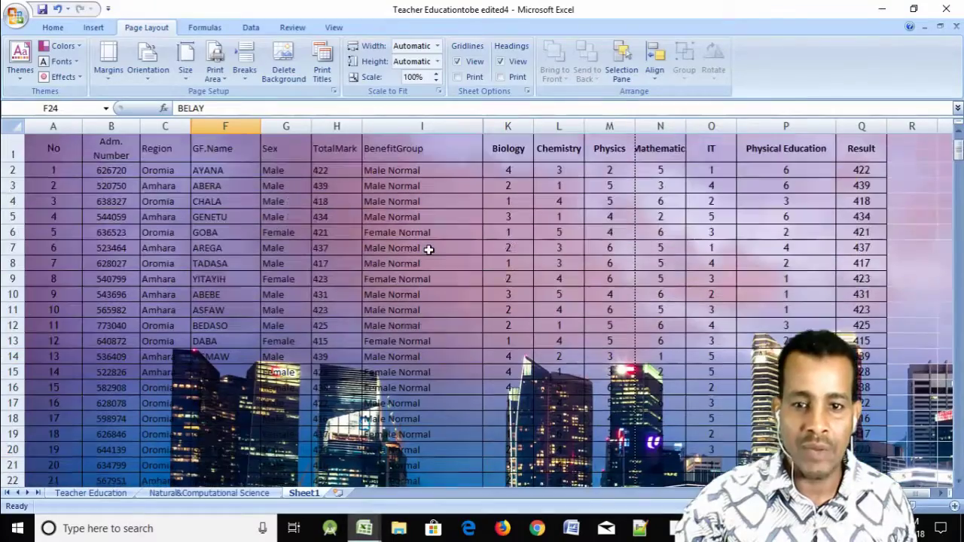
{"action": "scroll", "coordinate": [355, 238], "scroll_direction": "down", "scroll_amount": 3}
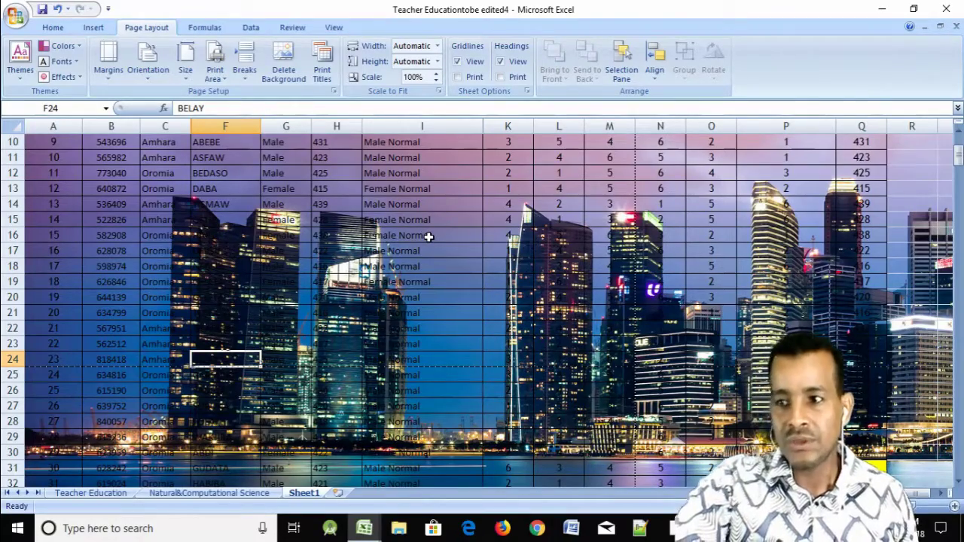
{"action": "scroll", "coordinate": [428, 237], "scroll_direction": "up", "scroll_amount": 3}
{"action": "scroll", "coordinate": [429, 237], "scroll_direction": "down", "scroll_amount": 5}
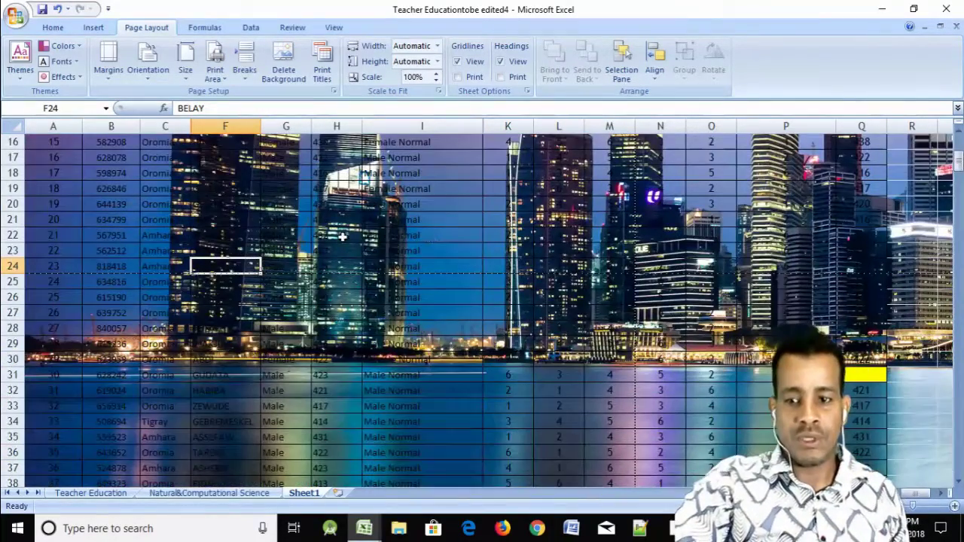
{"action": "scroll", "coordinate": [389, 238], "scroll_direction": "down", "scroll_amount": 4}
{"action": "scroll", "coordinate": [388, 238], "scroll_direction": "down", "scroll_amount": 1}
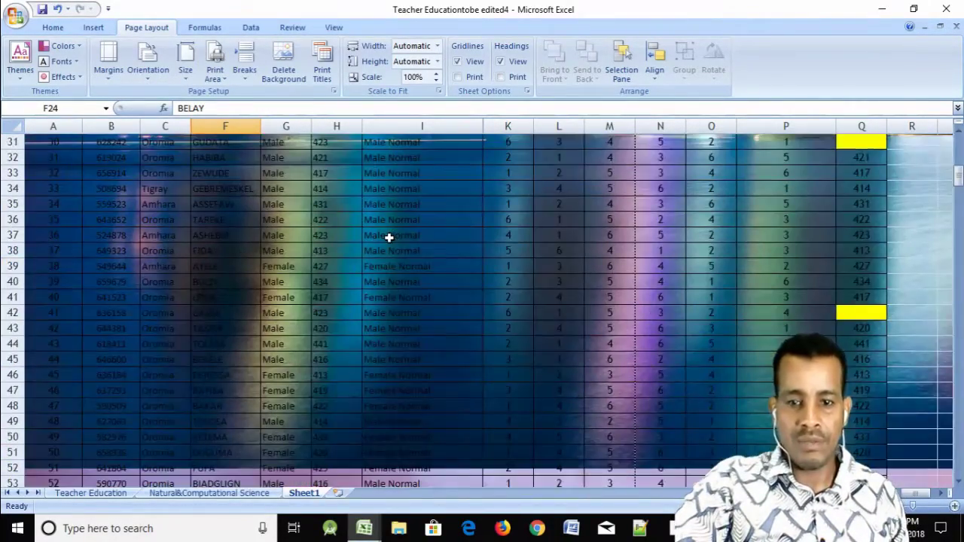
{"action": "scroll", "coordinate": [389, 238], "scroll_direction": "down", "scroll_amount": 5}
{"action": "scroll", "coordinate": [389, 238], "scroll_direction": "down", "scroll_amount": 6}
{"action": "scroll", "coordinate": [389, 238], "scroll_direction": "down", "scroll_amount": 1}
{"action": "scroll", "coordinate": [388, 238], "scroll_direction": "down", "scroll_amount": 10}
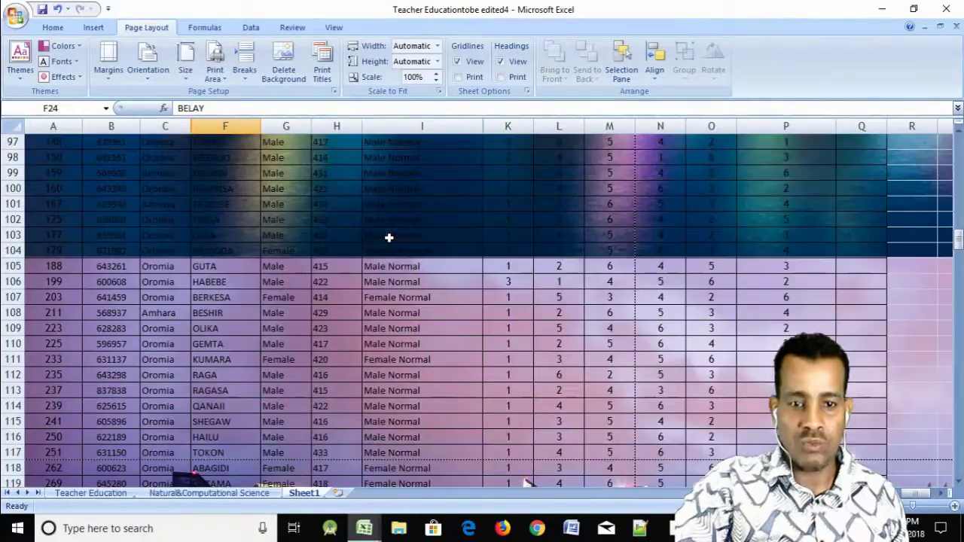
{"action": "scroll", "coordinate": [389, 238], "scroll_direction": "down", "scroll_amount": 6}
{"action": "scroll", "coordinate": [388, 238], "scroll_direction": "down", "scroll_amount": 5}
{"action": "scroll", "coordinate": [388, 238], "scroll_direction": "down", "scroll_amount": 2}
{"action": "scroll", "coordinate": [388, 238], "scroll_direction": "down", "scroll_amount": 8}
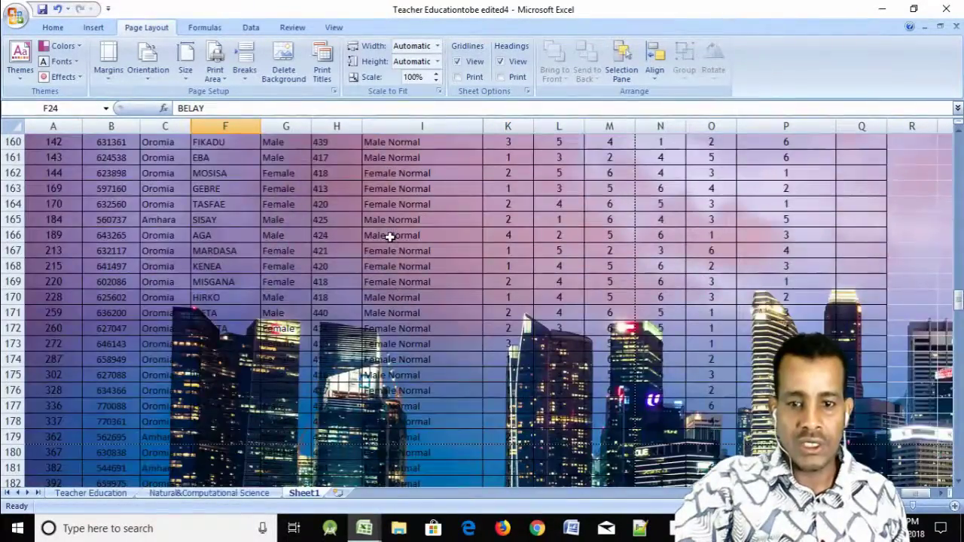
{"action": "scroll", "coordinate": [388, 238], "scroll_direction": "down", "scroll_amount": 8}
{"action": "scroll", "coordinate": [389, 237], "scroll_direction": "down", "scroll_amount": 8}
{"action": "scroll", "coordinate": [389, 237], "scroll_direction": "down", "scroll_amount": 1}
{"action": "scroll", "coordinate": [388, 237], "scroll_direction": "down", "scroll_amount": 7}
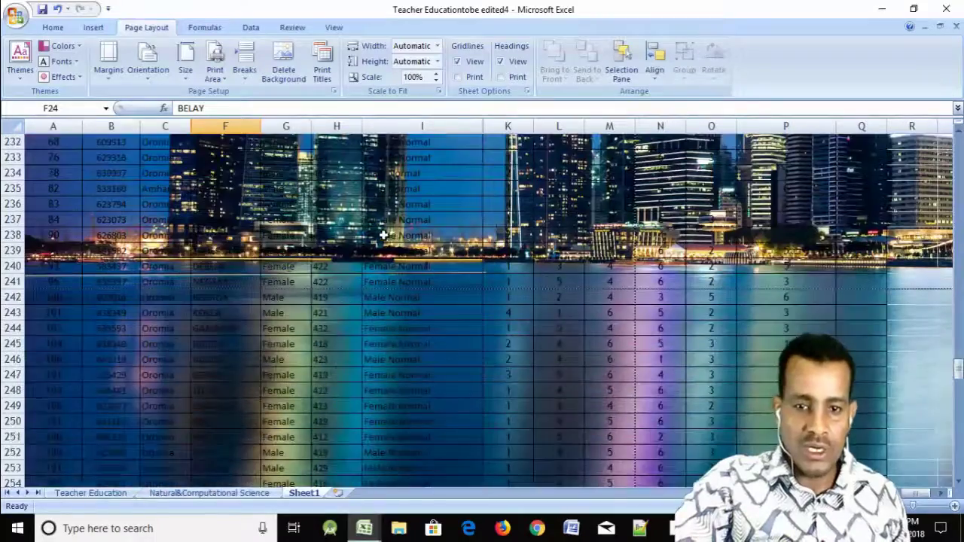
{"action": "scroll", "coordinate": [389, 237], "scroll_direction": "up", "scroll_amount": 5}
{"action": "scroll", "coordinate": [388, 237], "scroll_direction": "up", "scroll_amount": 5}
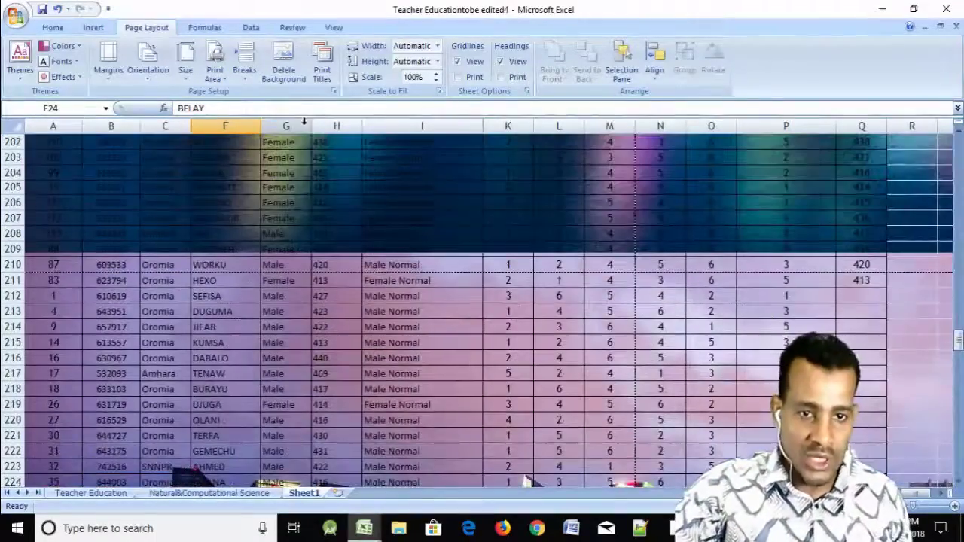
Step: Delete the worksheet's background image
{"action": "left_click", "coordinate": [284, 64]}
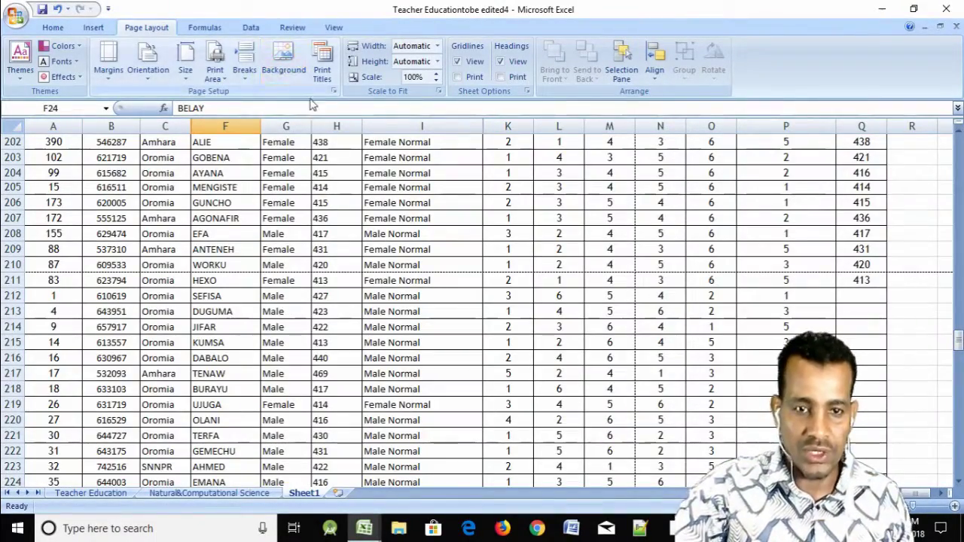
{"action": "scroll", "coordinate": [424, 212], "scroll_direction": "up", "scroll_amount": 5}
{"action": "scroll", "coordinate": [425, 212], "scroll_direction": "up", "scroll_amount": 7}
{"action": "scroll", "coordinate": [426, 209], "scroll_direction": "up", "scroll_amount": 13}
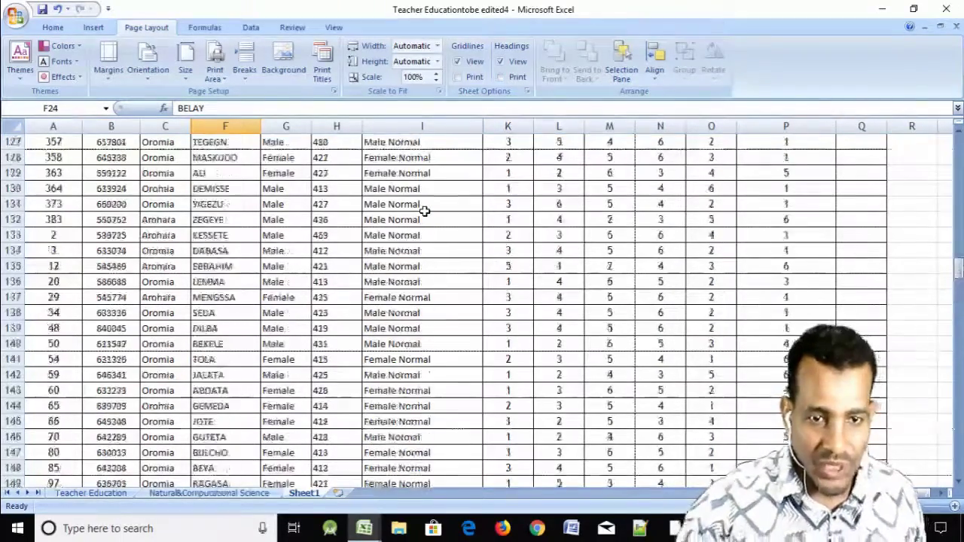
{"action": "scroll", "coordinate": [427, 209], "scroll_direction": "up", "scroll_amount": 20}
Step: Select the header row A1:Q1
{"action": "left_click", "coordinate": [914, 325]}
{"action": "key", "text": "alt+a"}
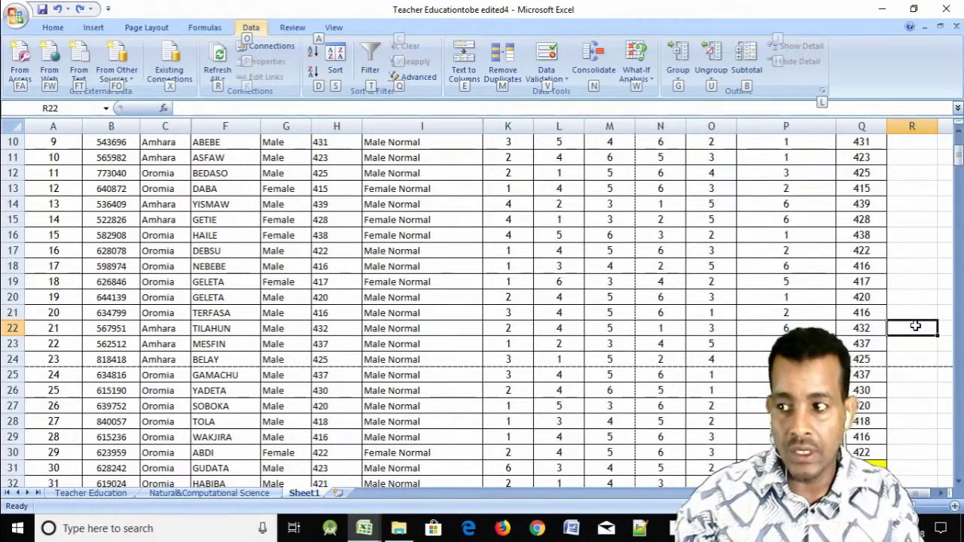
{"action": "left_click", "coordinate": [792, 280]}
{"action": "scroll", "coordinate": [449, 217], "scroll_direction": "up", "scroll_amount": 3}
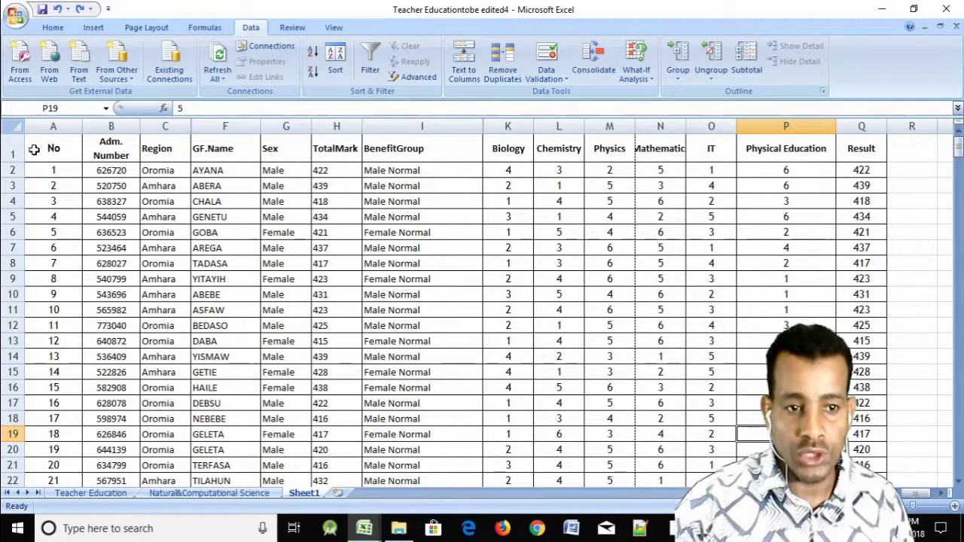
{"action": "left_click_drag", "start_coordinate": [34, 150], "coordinate": [861, 154]}
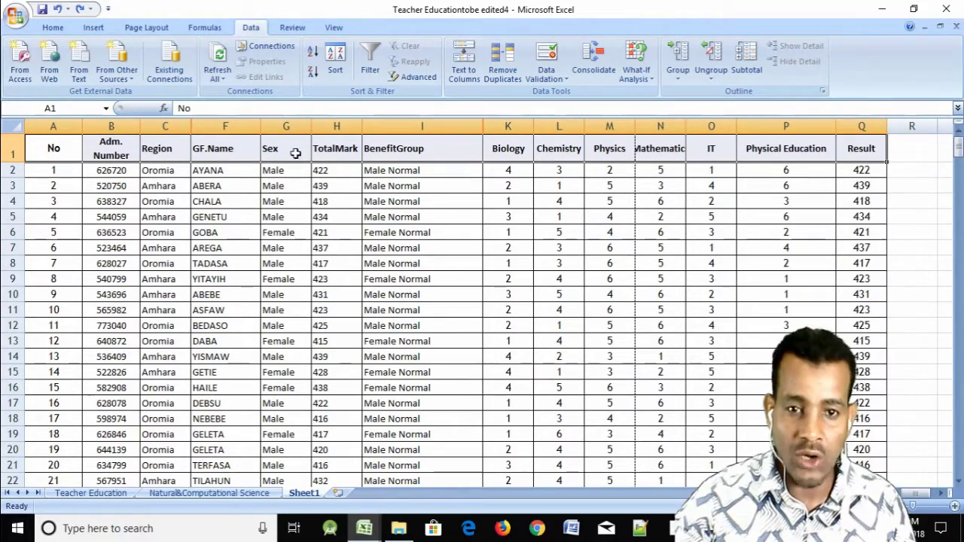
{"action": "scroll", "coordinate": [418, 232], "scroll_direction": "down", "scroll_amount": 6}
{"action": "scroll", "coordinate": [422, 234], "scroll_direction": "down", "scroll_amount": 7}
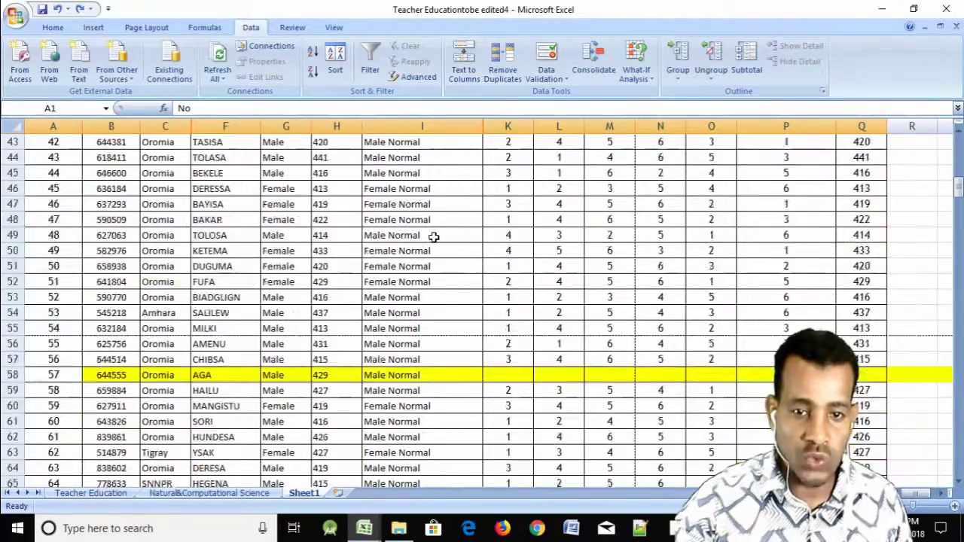
{"action": "scroll", "coordinate": [430, 236], "scroll_direction": "down", "scroll_amount": 11}
{"action": "scroll", "coordinate": [430, 236], "scroll_direction": "up", "scroll_amount": 1}
Step: Open the print preview and page forward four pages, then back three
{"action": "left_click", "coordinate": [16, 15]}
{"action": "mouse_move", "coordinate": [45, 172]}
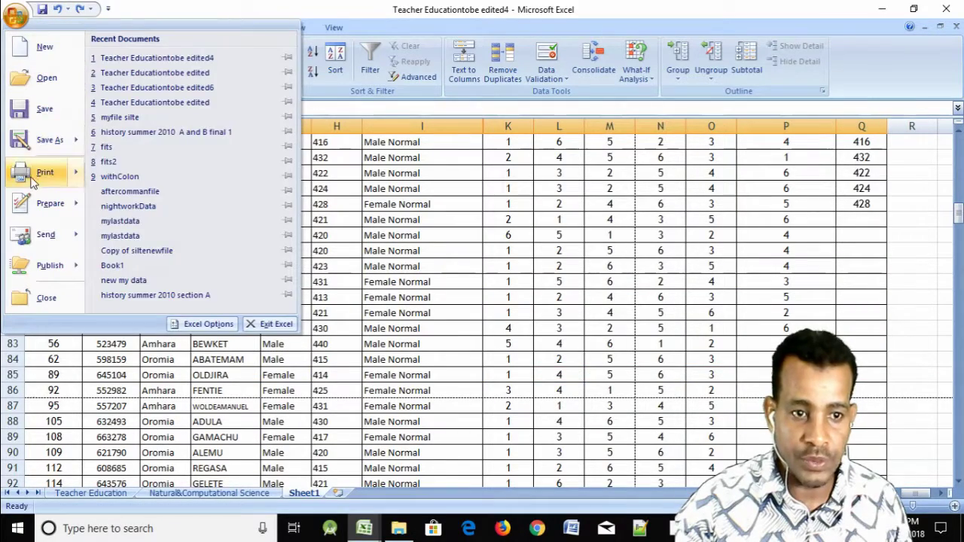
{"action": "left_click", "coordinate": [157, 133]}
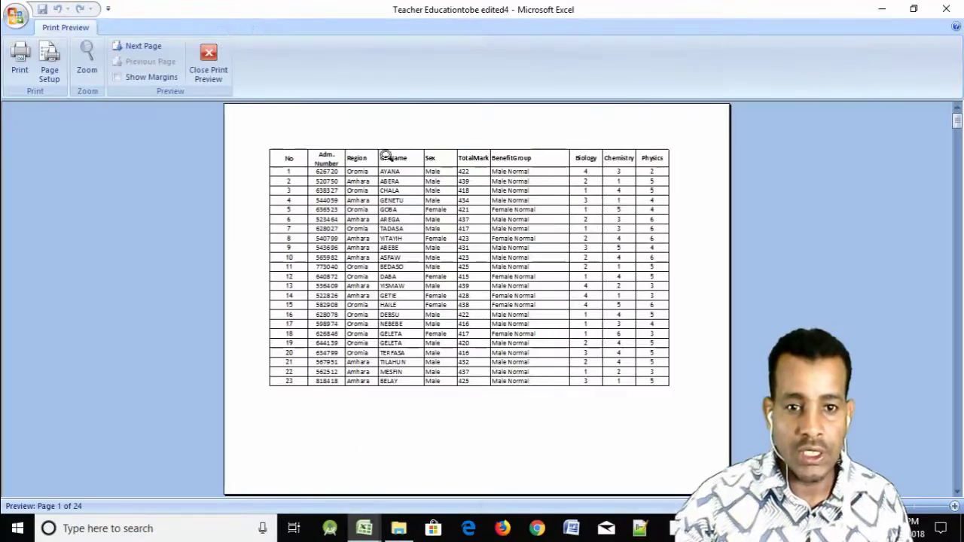
{"action": "left_click", "coordinate": [143, 47]}
{"action": "left_click", "coordinate": [143, 46]}
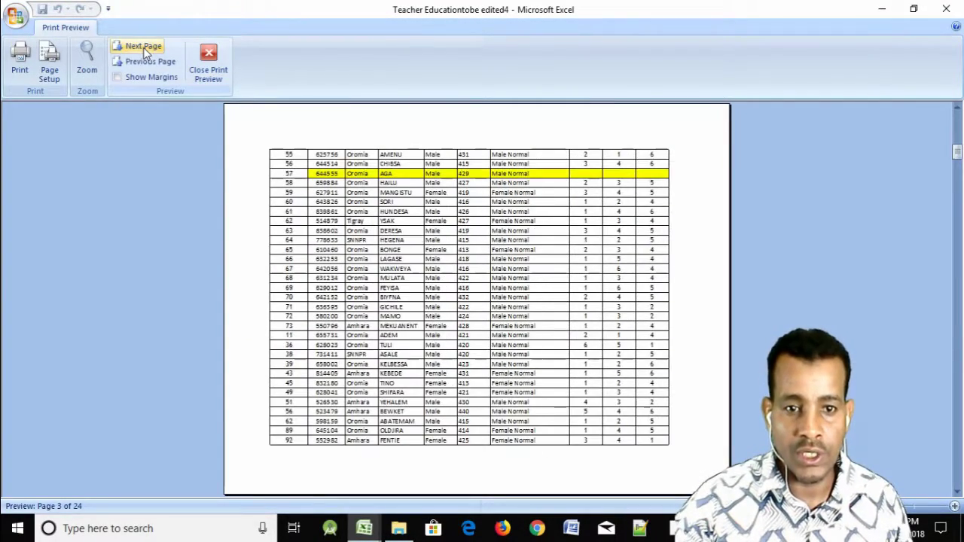
{"action": "left_click", "coordinate": [143, 47]}
{"action": "left_click", "coordinate": [143, 47]}
{"action": "left_click", "coordinate": [145, 61]}
{"action": "left_click", "coordinate": [144, 62]}
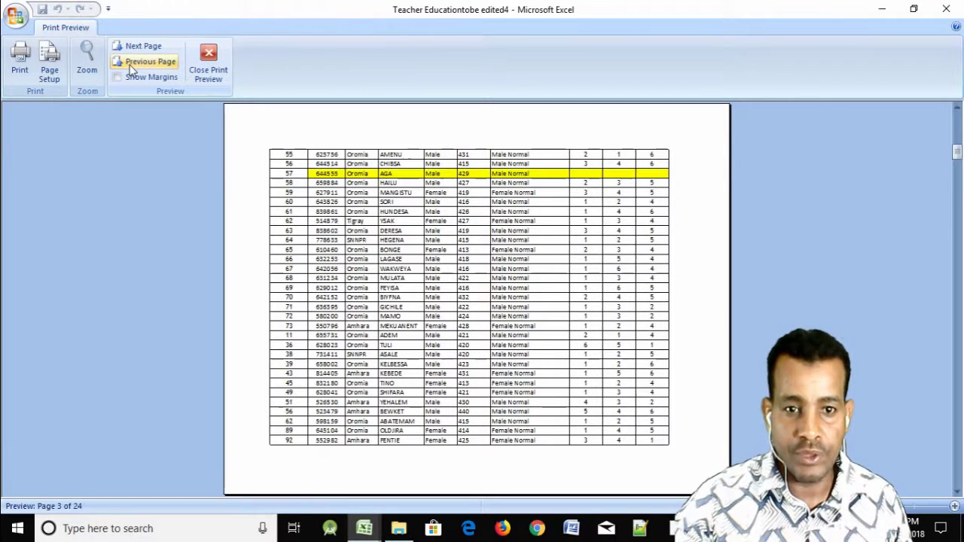
{"action": "left_click", "coordinate": [144, 62]}
{"action": "left_click", "coordinate": [145, 62]}
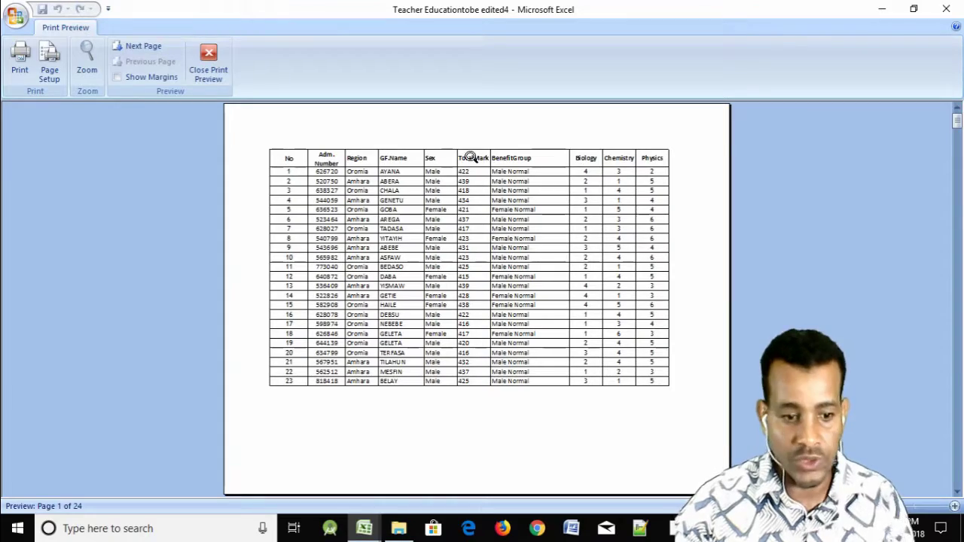
Step: Zoom in to check the tables on pages 1 and 2, return to page 1, and close the preview
{"action": "left_click", "coordinate": [470, 157]}
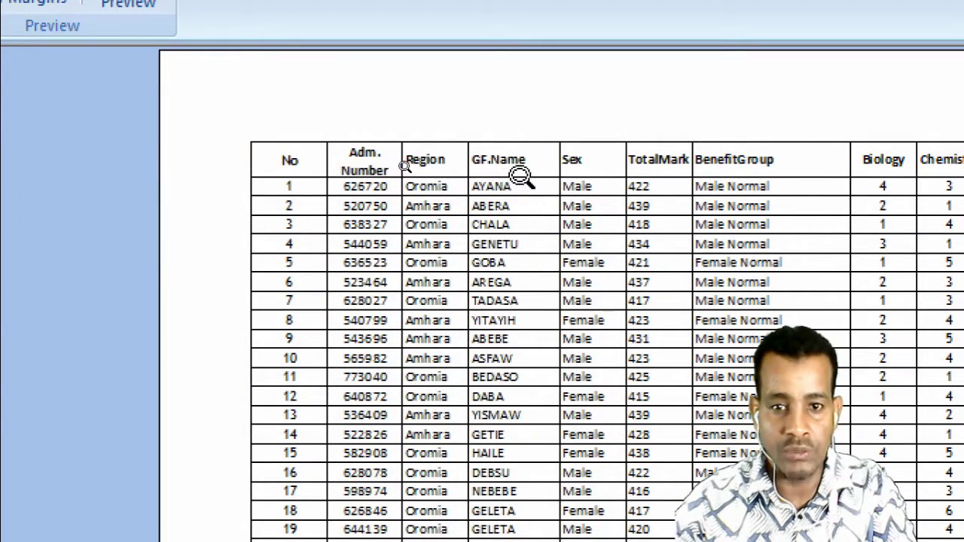
{"action": "left_click", "coordinate": [610, 220]}
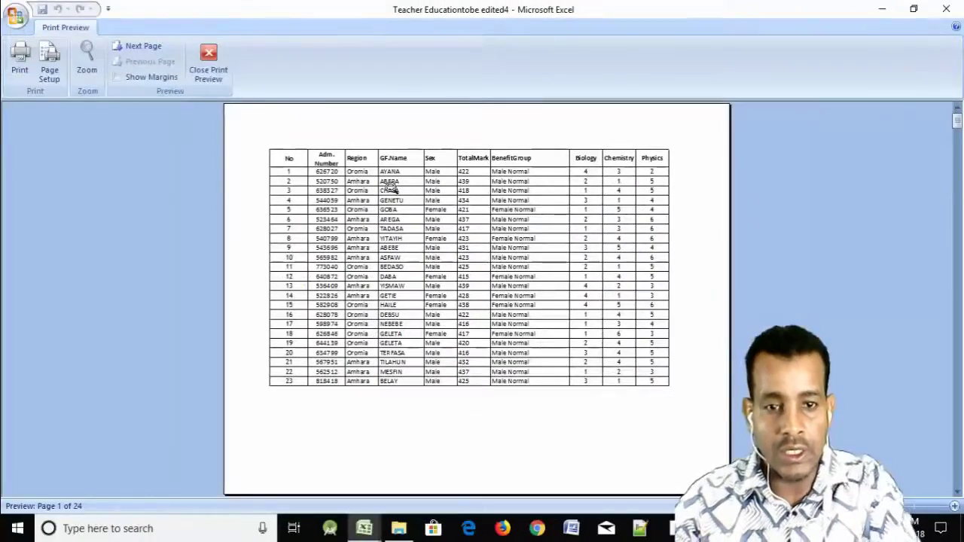
{"action": "left_click", "coordinate": [142, 46]}
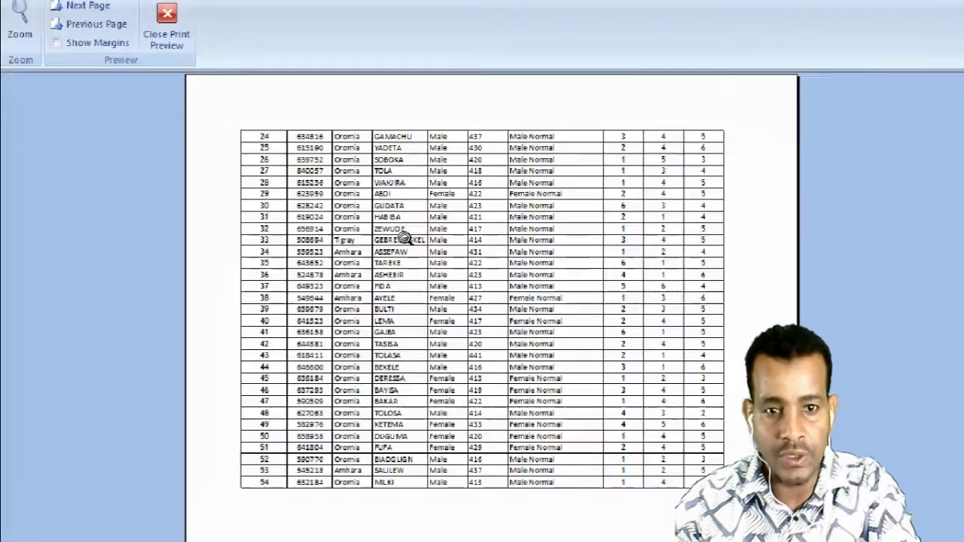
{"action": "left_click", "coordinate": [398, 182]}
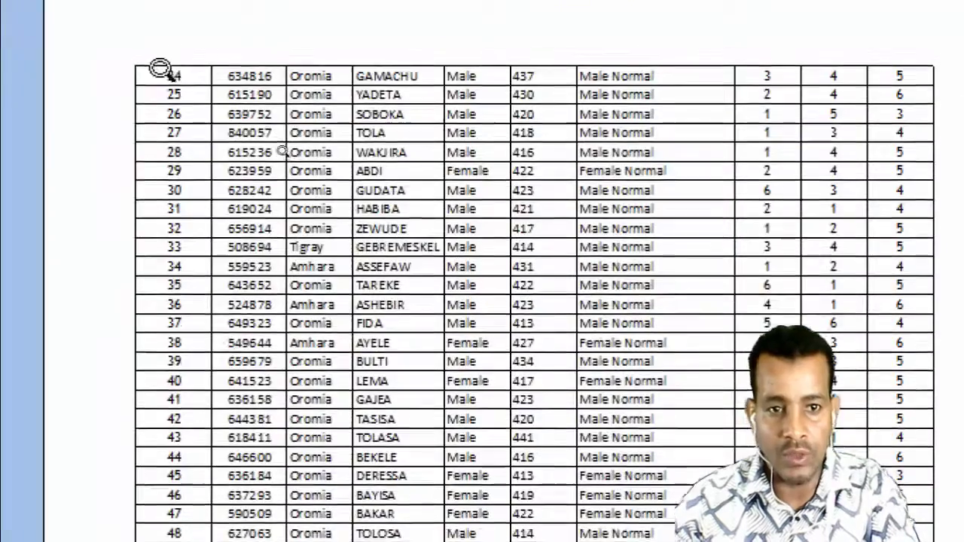
{"action": "left_click", "coordinate": [452, 95]}
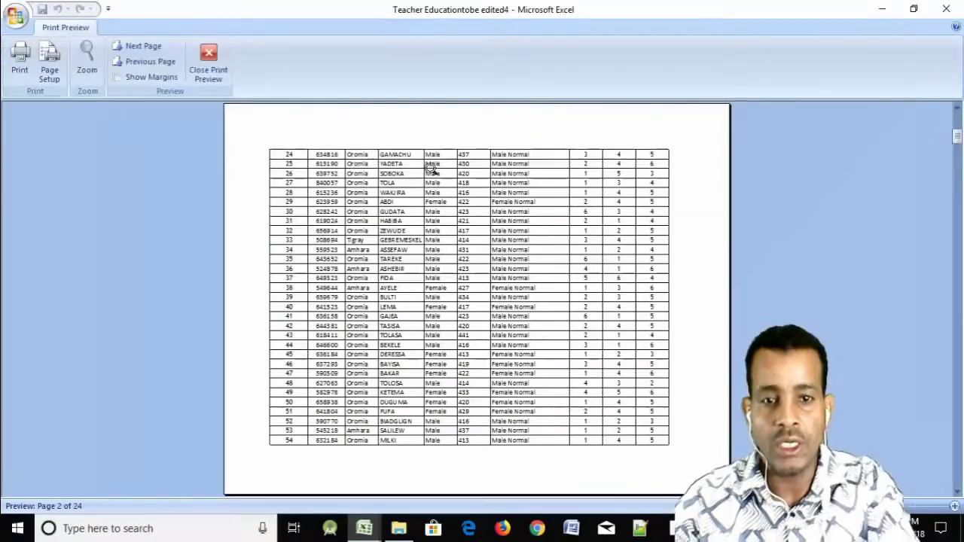
{"action": "left_click", "coordinate": [147, 49]}
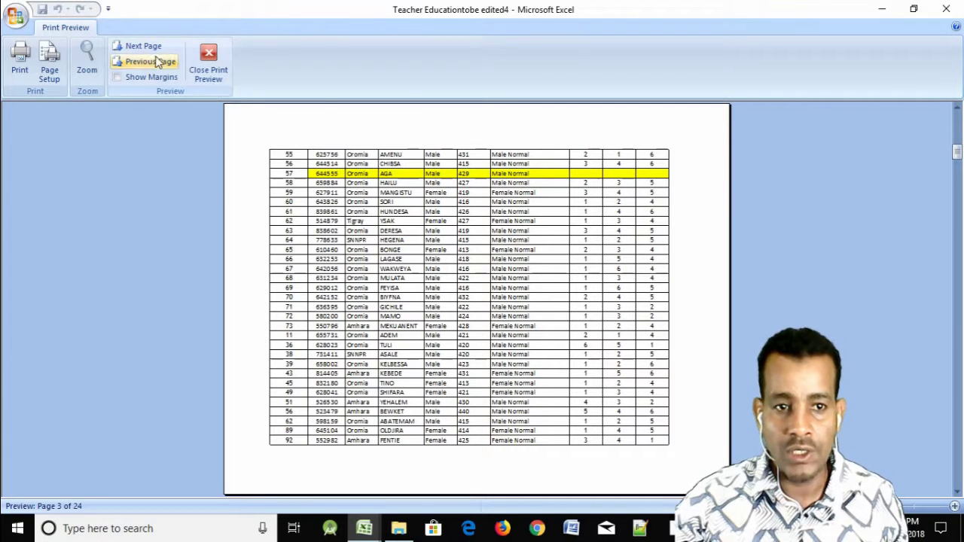
{"action": "left_click", "coordinate": [156, 63]}
{"action": "left_click", "coordinate": [155, 63]}
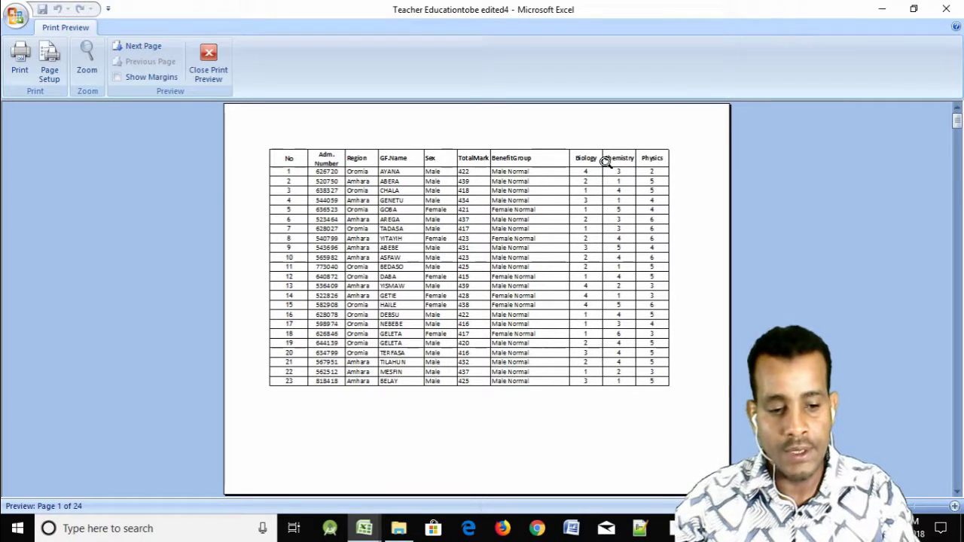
{"action": "left_click", "coordinate": [210, 64]}
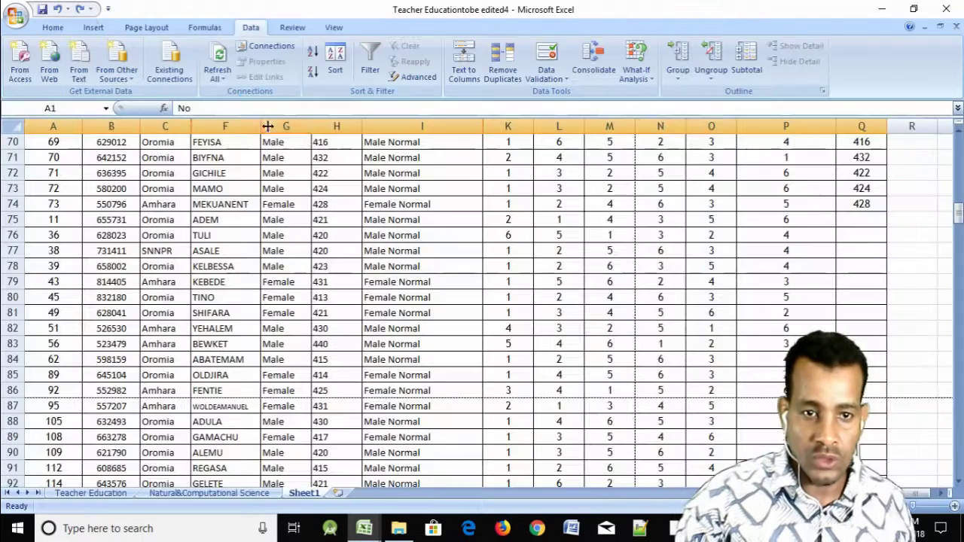
Step: Set Print Titles rows to repeat at top to $1:$1, then select the GOBA cell in column F
{"action": "left_click", "coordinate": [146, 27]}
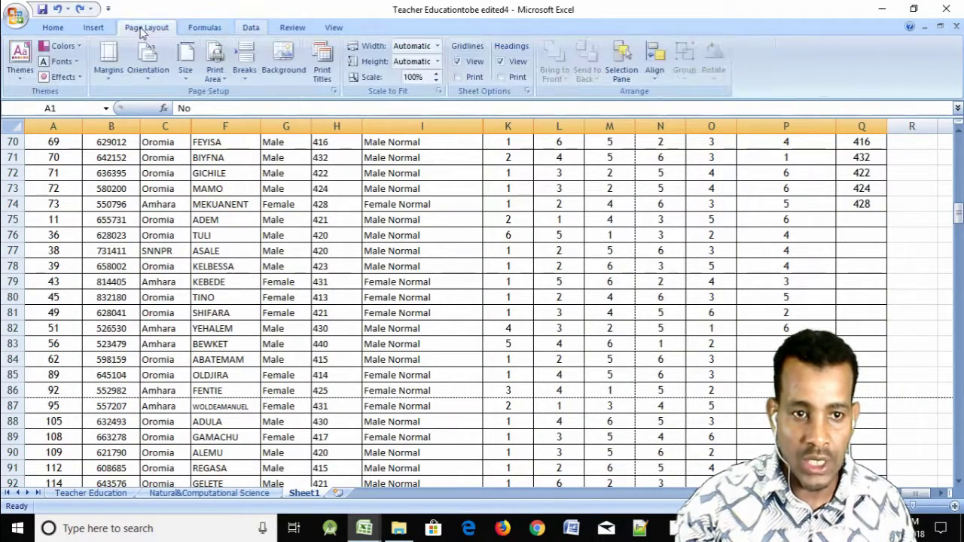
{"action": "left_click", "coordinate": [324, 74]}
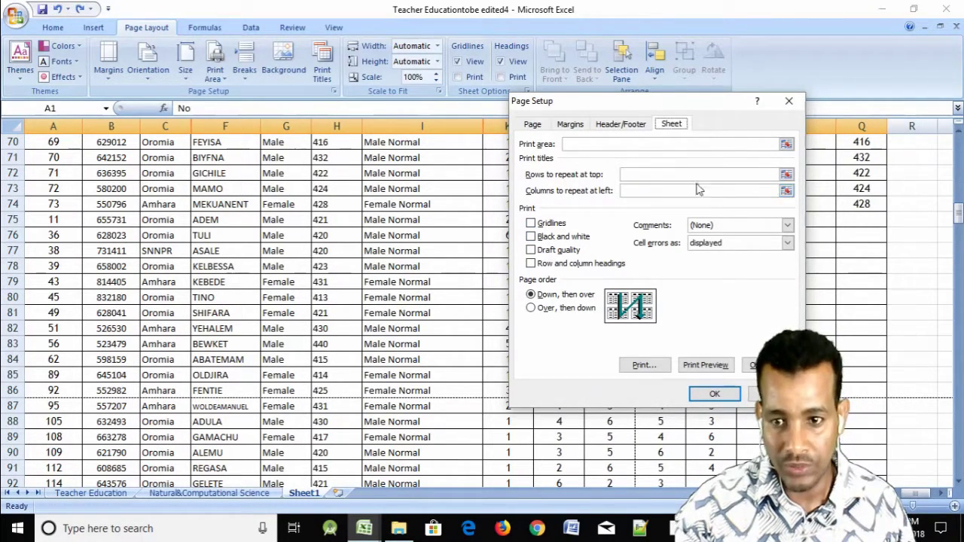
{"action": "left_click", "coordinate": [786, 174]}
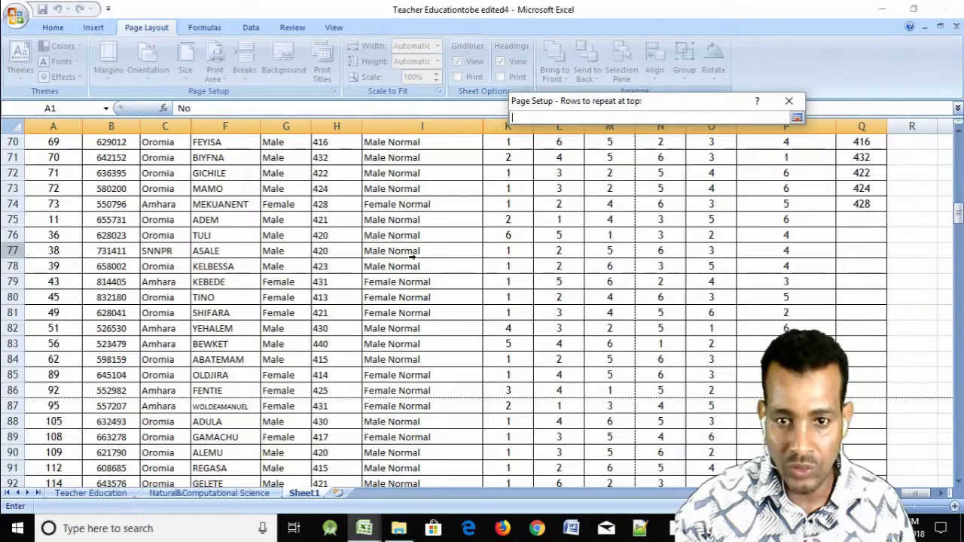
{"action": "scroll", "coordinate": [409, 253], "scroll_direction": "up", "scroll_amount": 5}
{"action": "scroll", "coordinate": [410, 256], "scroll_direction": "up", "scroll_amount": 4}
{"action": "scroll", "coordinate": [410, 256], "scroll_direction": "up", "scroll_amount": 5}
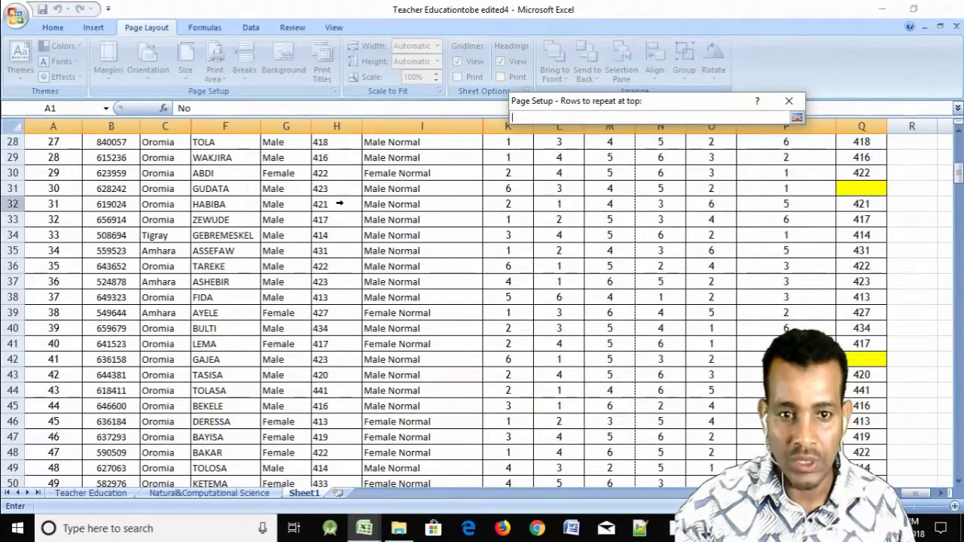
{"action": "scroll", "coordinate": [336, 205], "scroll_direction": "up", "scroll_amount": 5}
{"action": "scroll", "coordinate": [337, 205], "scroll_direction": "up", "scroll_amount": 4}
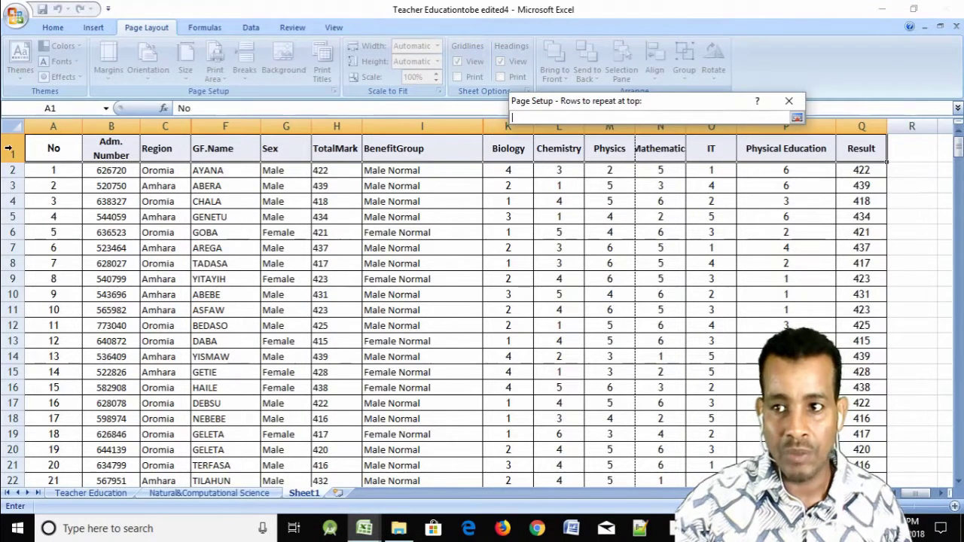
{"action": "left_click", "coordinate": [6, 148]}
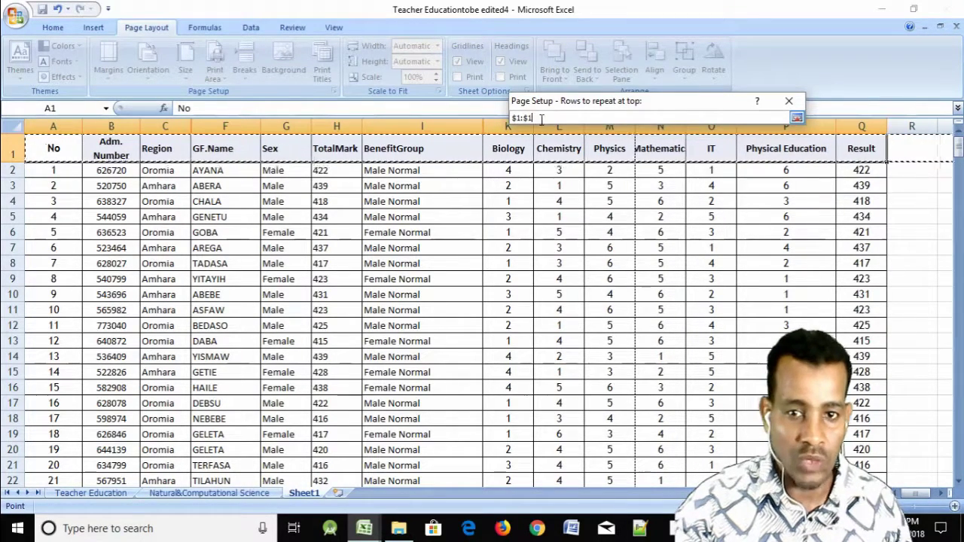
{"action": "key", "text": "Return"}
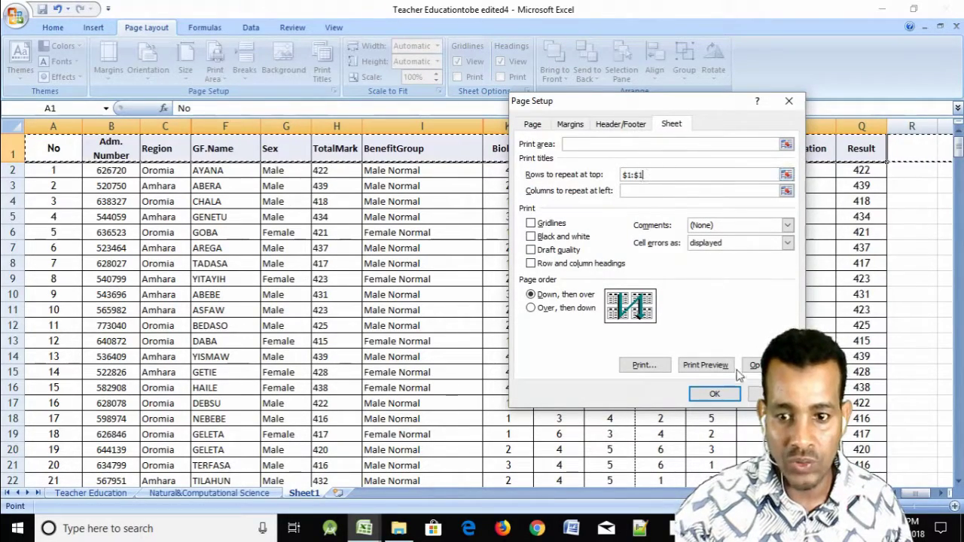
{"action": "left_click", "coordinate": [714, 394]}
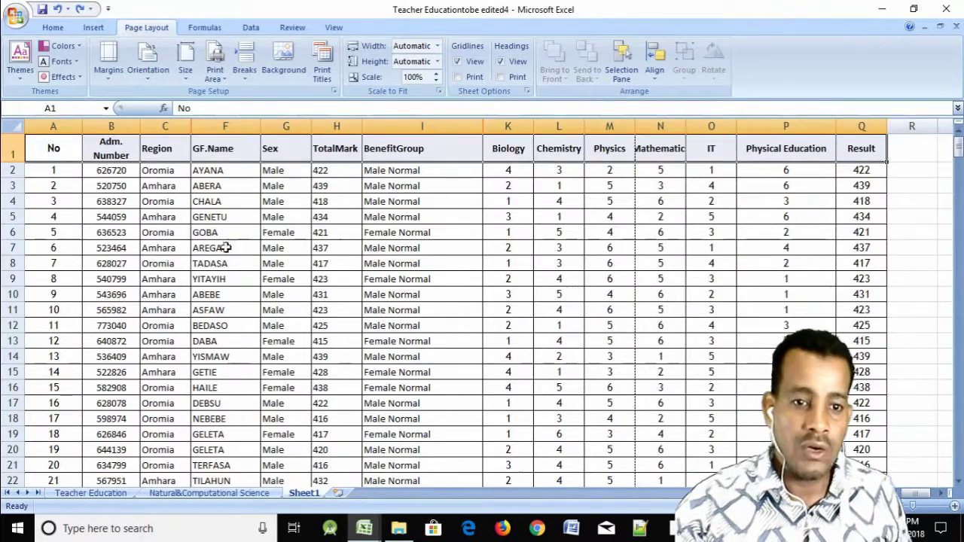
{"action": "left_click", "coordinate": [222, 235]}
{"action": "left_click", "coordinate": [15, 15]}
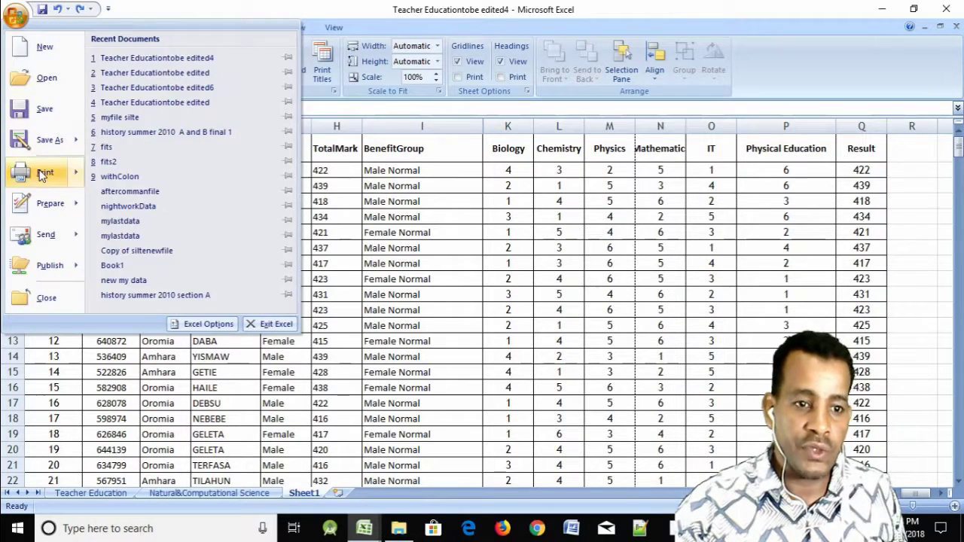
{"action": "mouse_move", "coordinate": [45, 173]}
{"action": "left_click", "coordinate": [167, 149]}
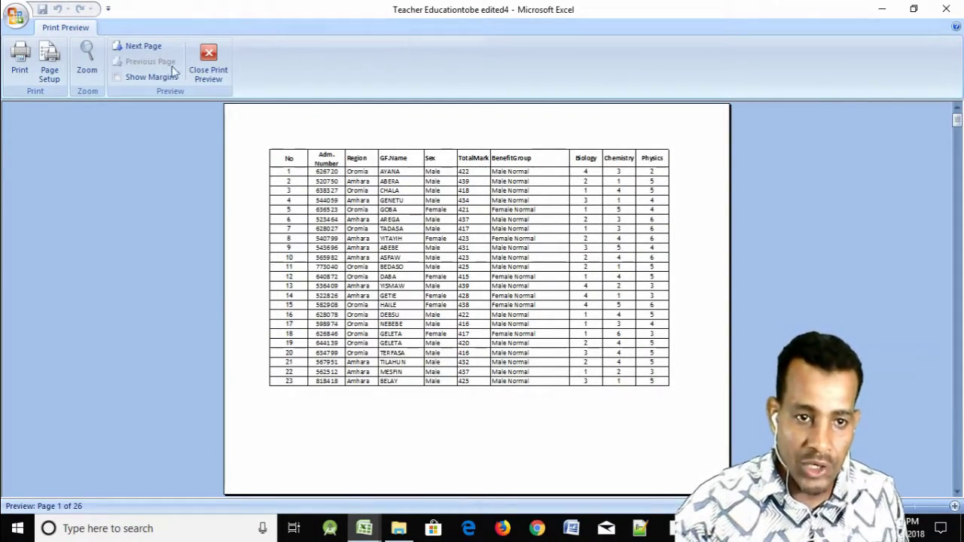
{"action": "left_click", "coordinate": [140, 46]}
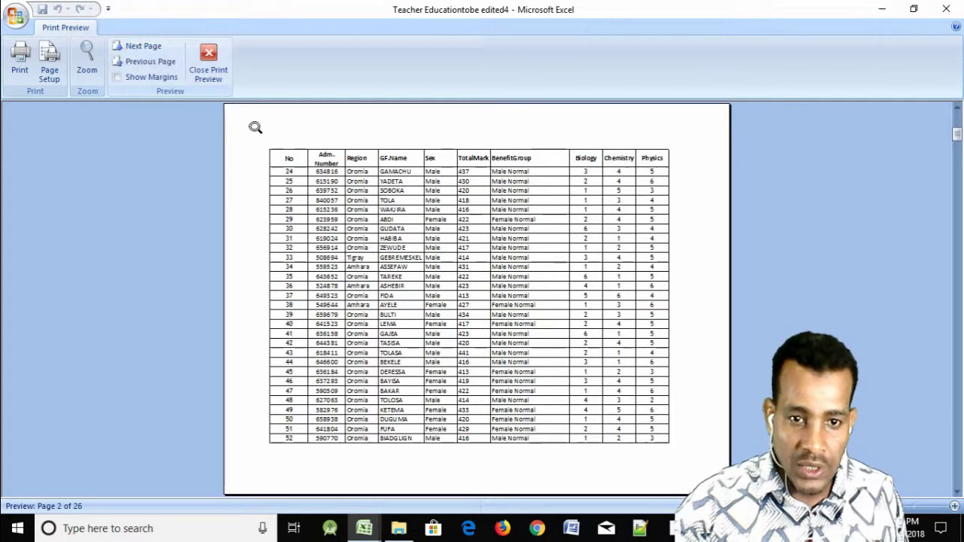
{"action": "left_click", "coordinate": [143, 46]}
{"action": "left_click", "coordinate": [146, 50]}
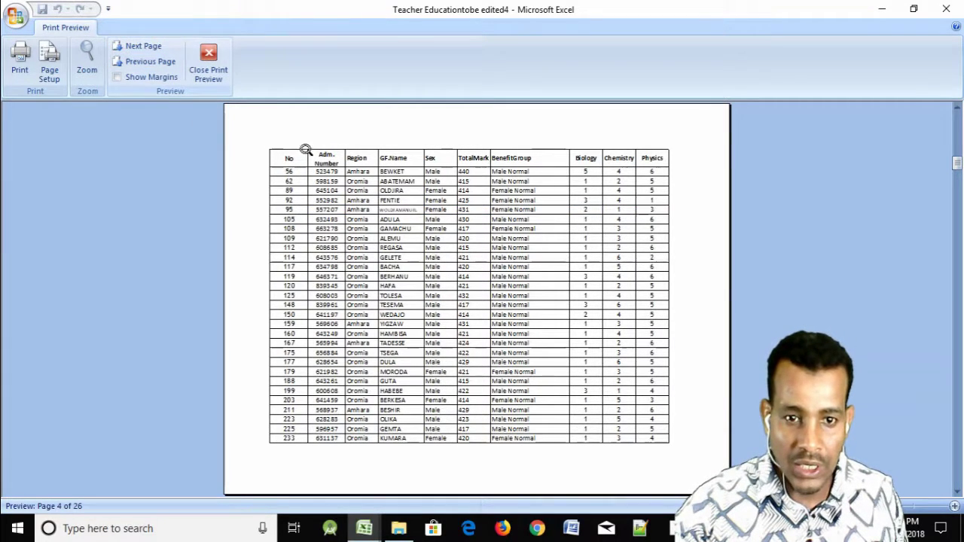
{"action": "left_click", "coordinate": [143, 47]}
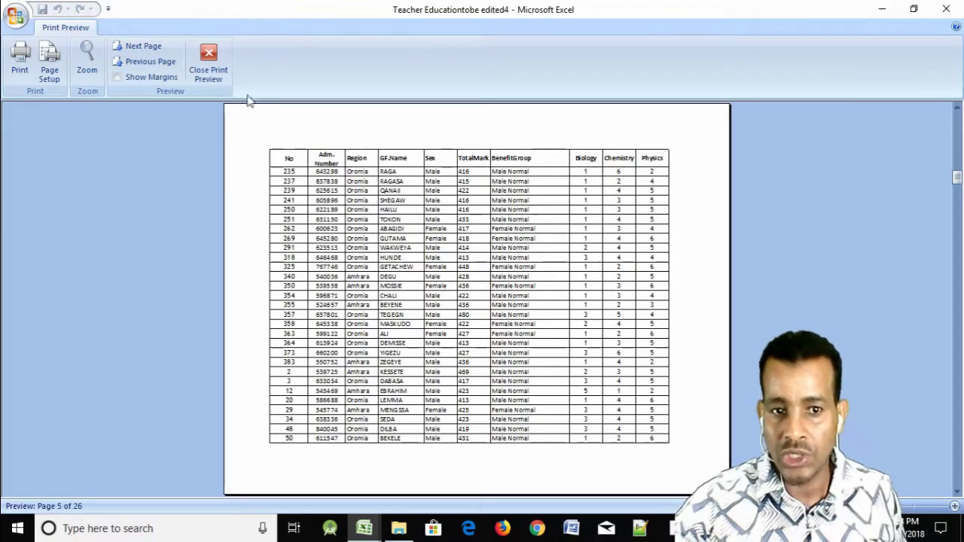
{"action": "left_click", "coordinate": [207, 61]}
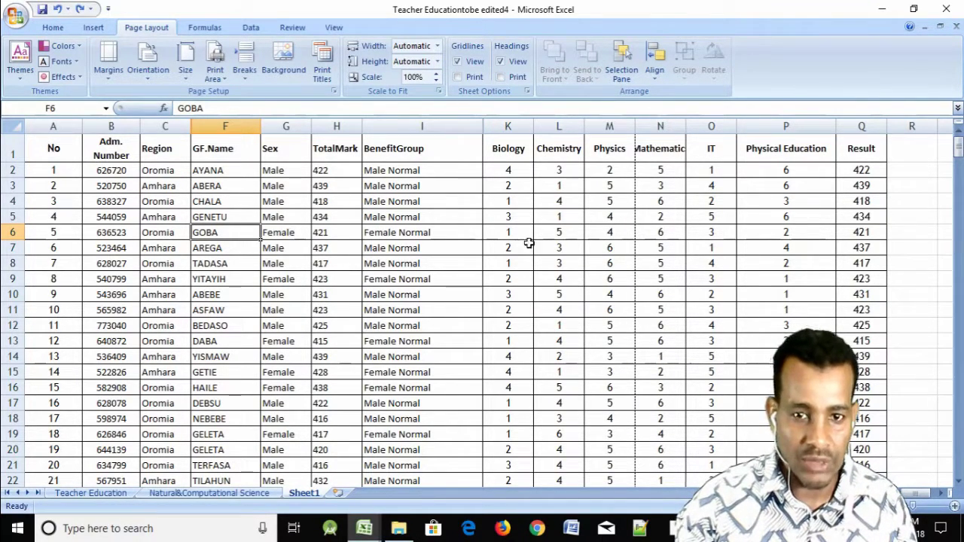
{"action": "left_click", "coordinate": [463, 248]}
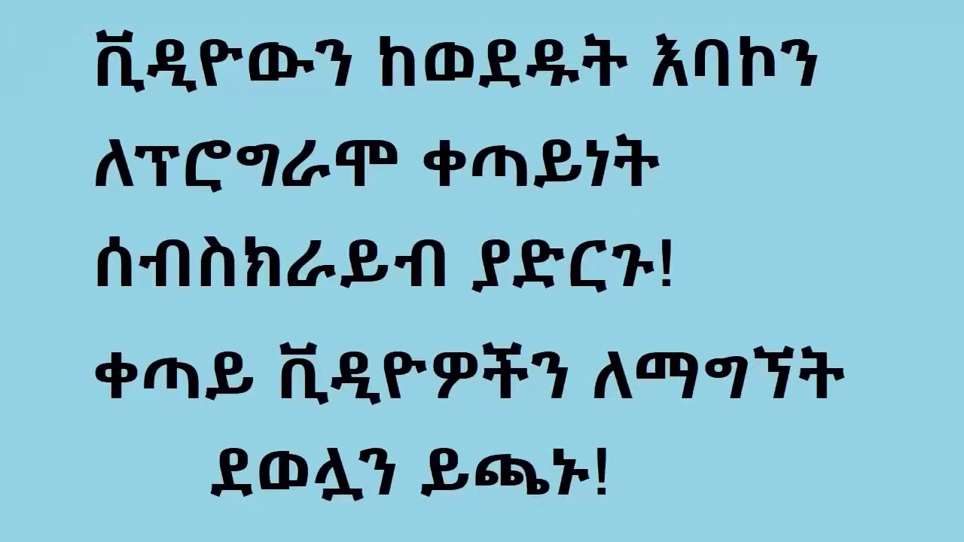